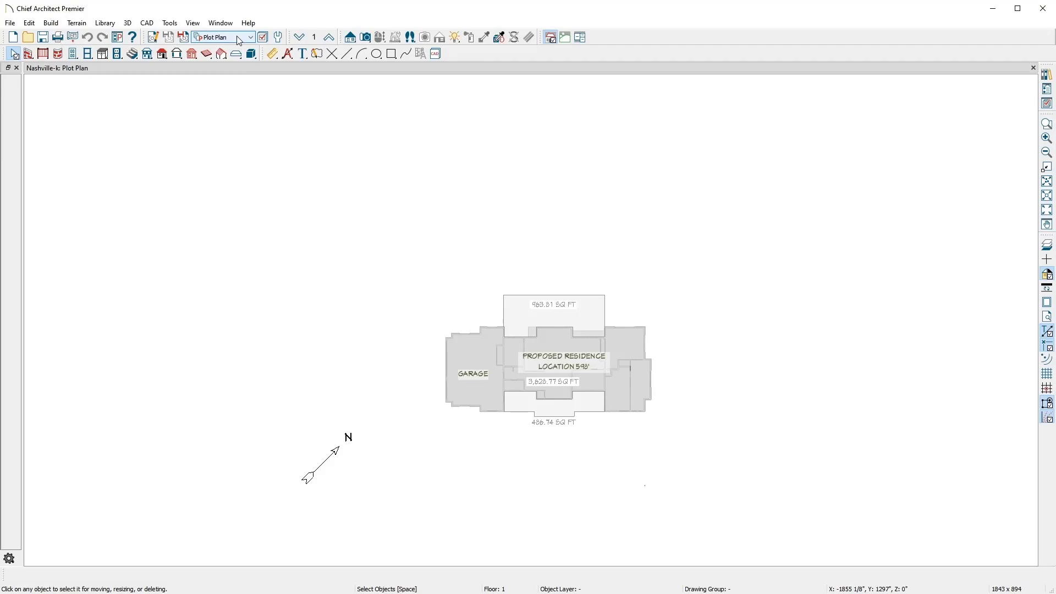
Open the Terrain menu for the Nashville plot plan.
{"action": "left_click", "coordinate": [84, 24]}
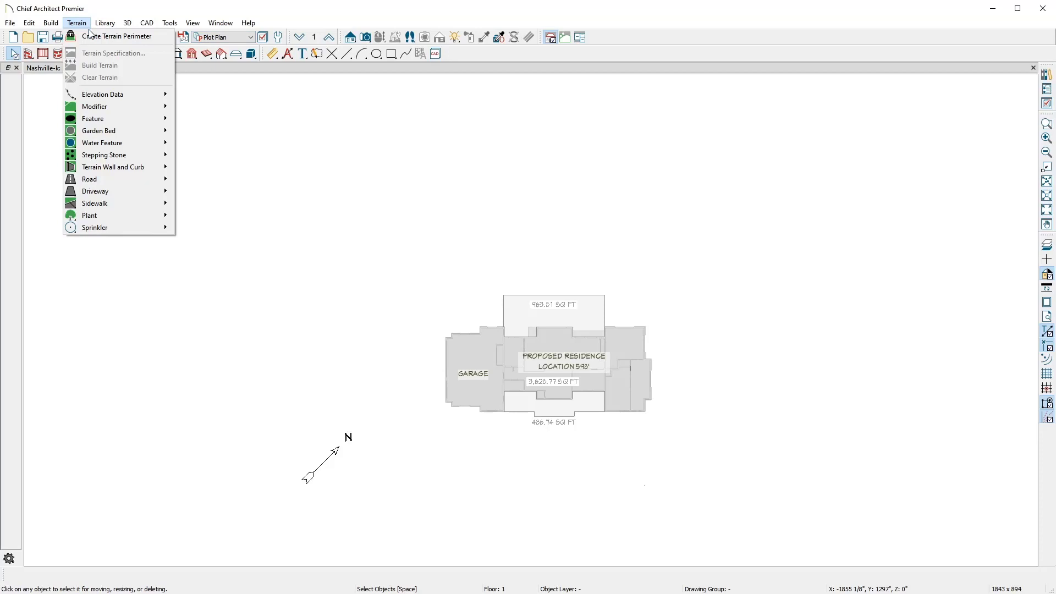
Create a terrain perimeter around the plan and set its width to 200'.
{"action": "left_click", "coordinate": [160, 38]}
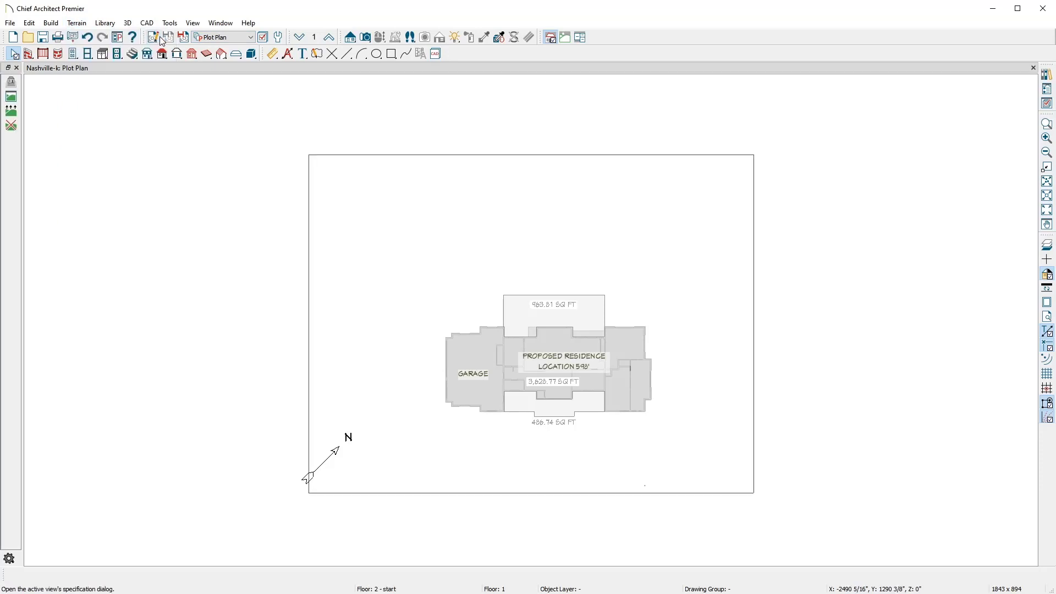
{"action": "left_click", "coordinate": [752, 223]}
{"action": "left_click_drag", "start_coordinate": [752, 224], "coordinate": [729, 225]}
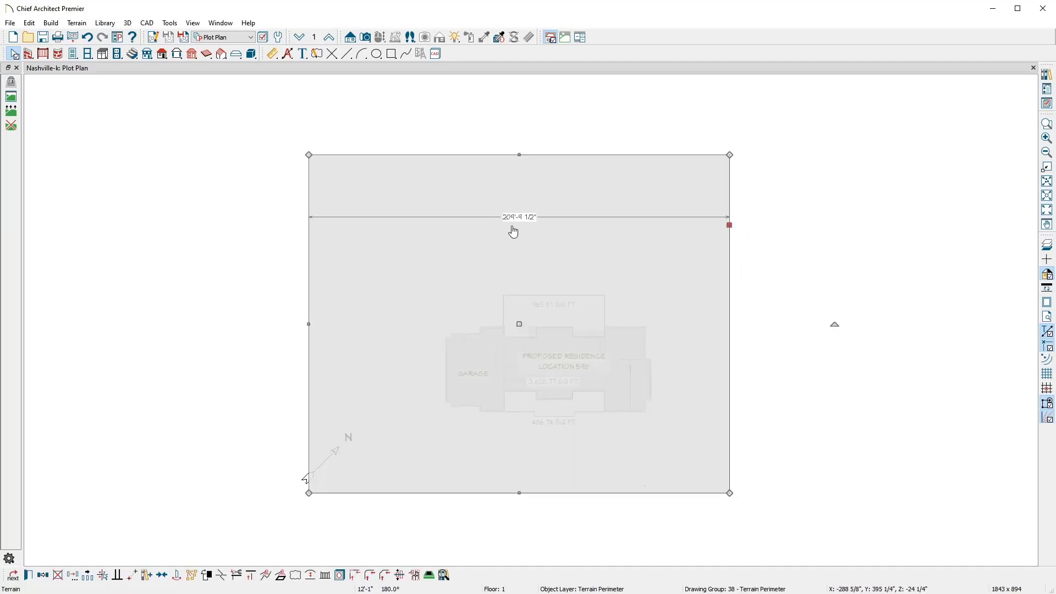
{"action": "left_click", "coordinate": [511, 226]}
{"action": "type", "text": "200"}
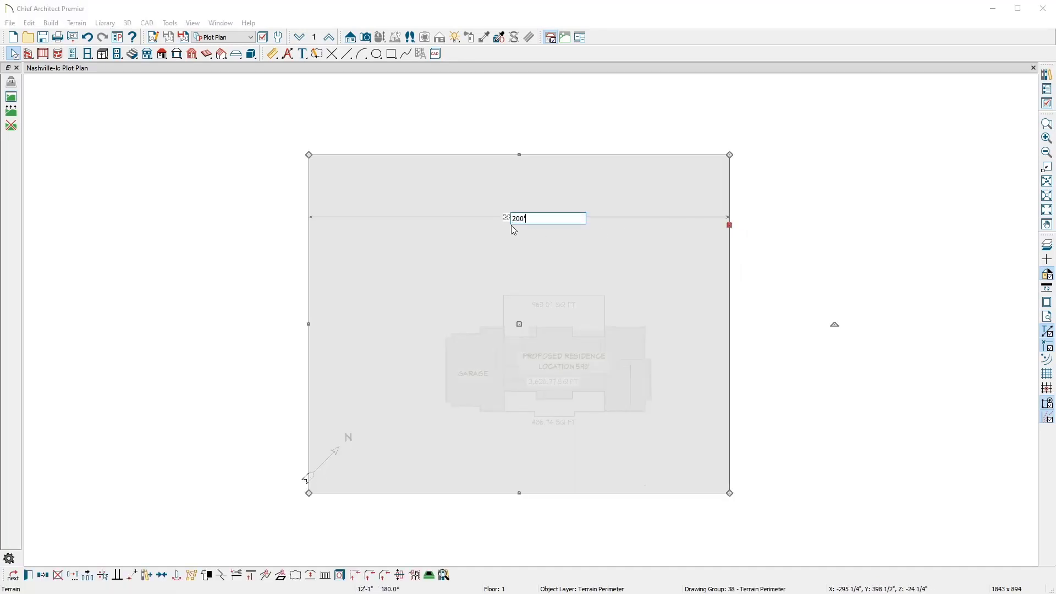
{"action": "key", "text": "Return"}
Slant the perimeter's left side and turn its bottom edge into a gentle arc.
{"action": "left_click_drag", "start_coordinate": [308, 492], "coordinate": [368, 487]}
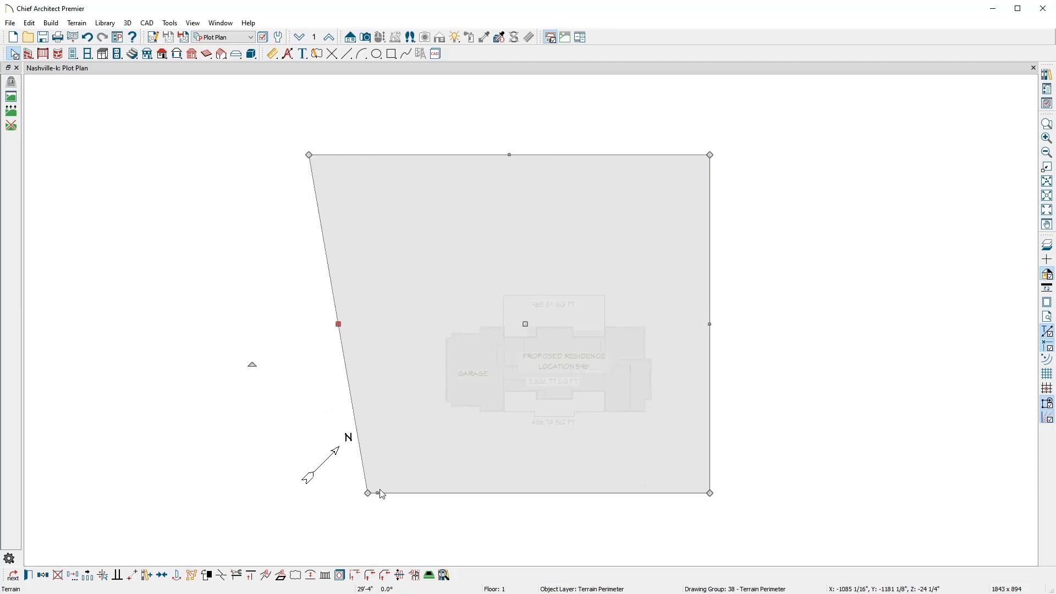
{"action": "left_click", "coordinate": [406, 493]}
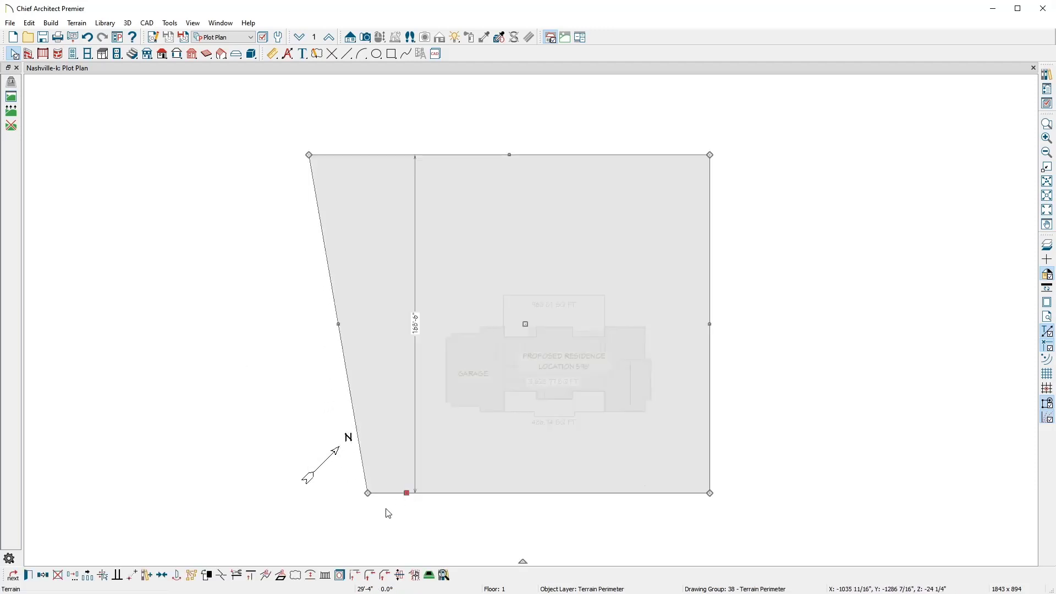
{"action": "left_click", "coordinate": [319, 576]}
{"action": "left_click_drag", "start_coordinate": [451, 527], "coordinate": [465, 483]}
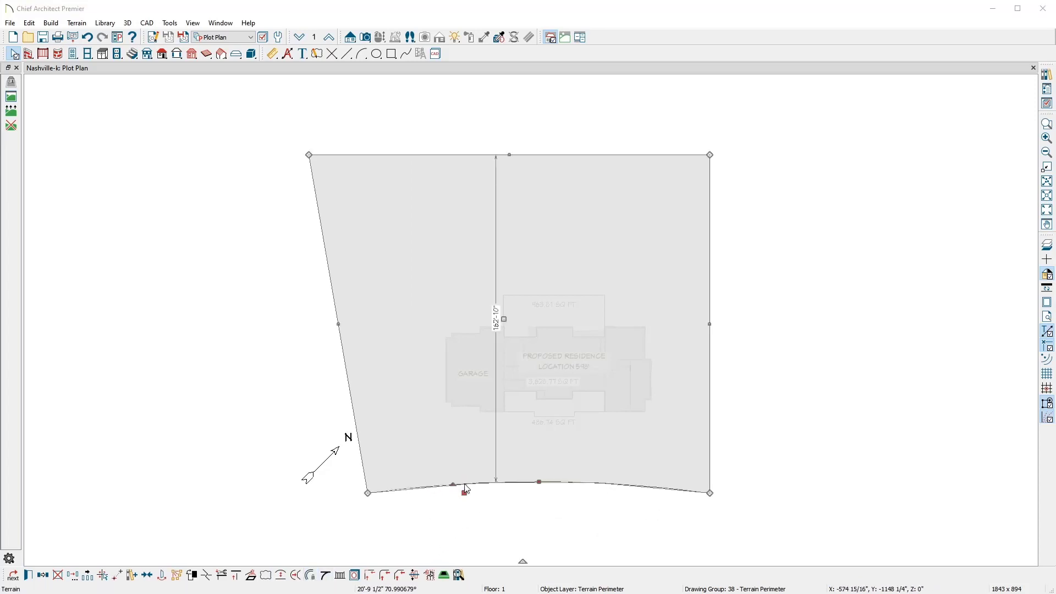
{"action": "double_click", "coordinate": [465, 485]}
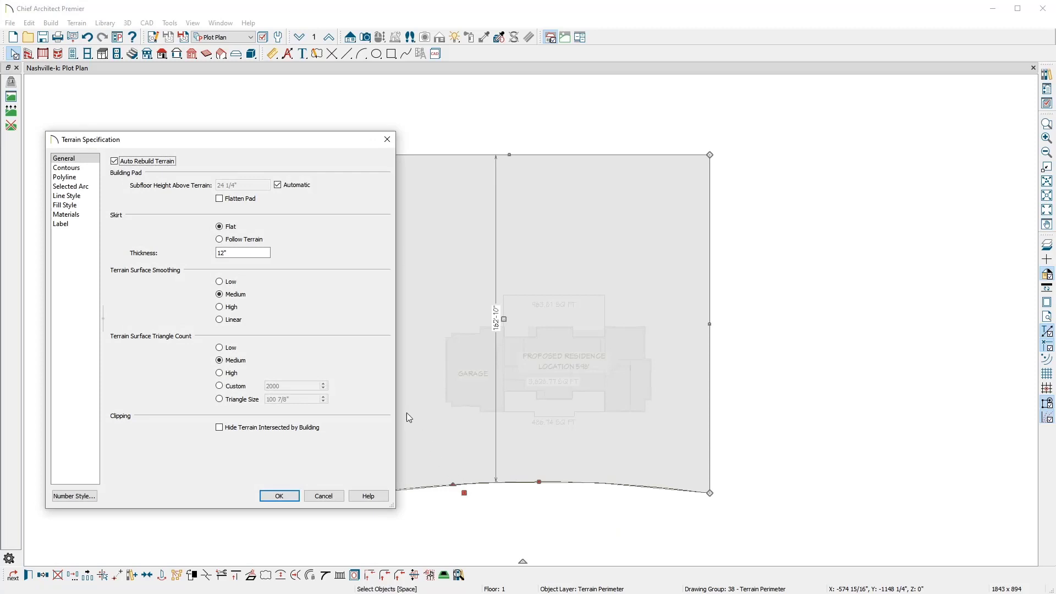
Turn off automatic subfloor height and set it to 6.
{"action": "left_click", "coordinate": [276, 185]}
{"action": "left_click_drag", "start_coordinate": [240, 186], "coordinate": [214, 188]}
{"action": "type", "text": "6"}
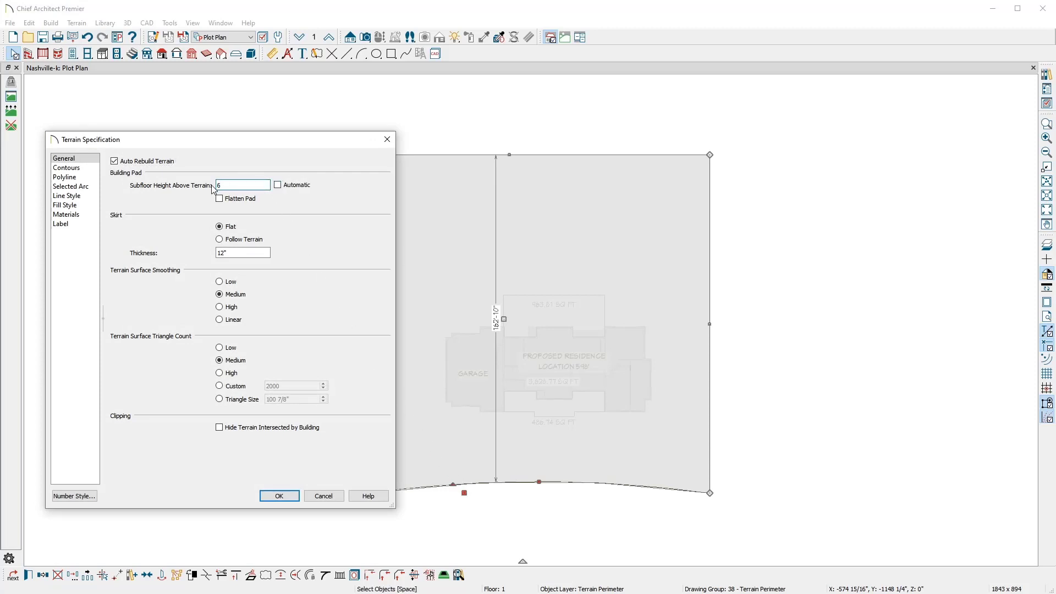
Show edge lengths and angles on the perimeter lines and apply the settings.
{"action": "left_click", "coordinate": [91, 196]}
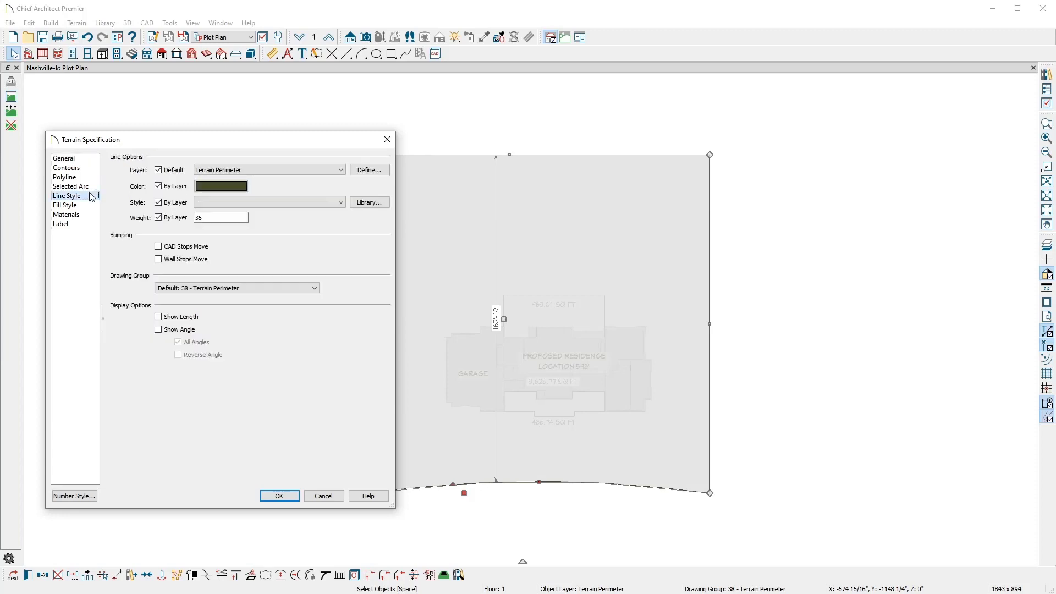
{"action": "left_click", "coordinate": [158, 319]}
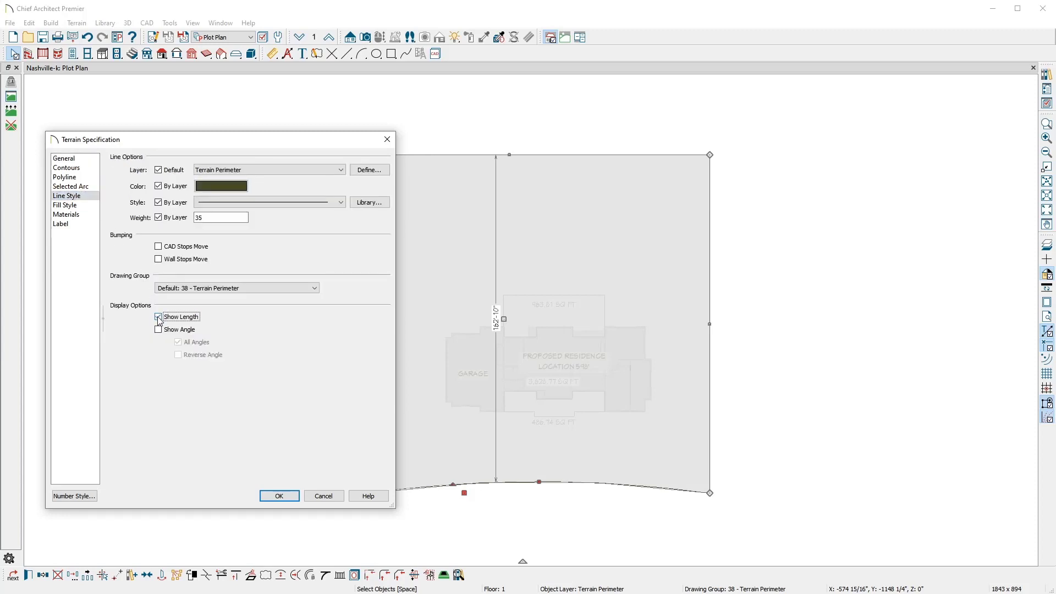
{"action": "left_click", "coordinate": [159, 331]}
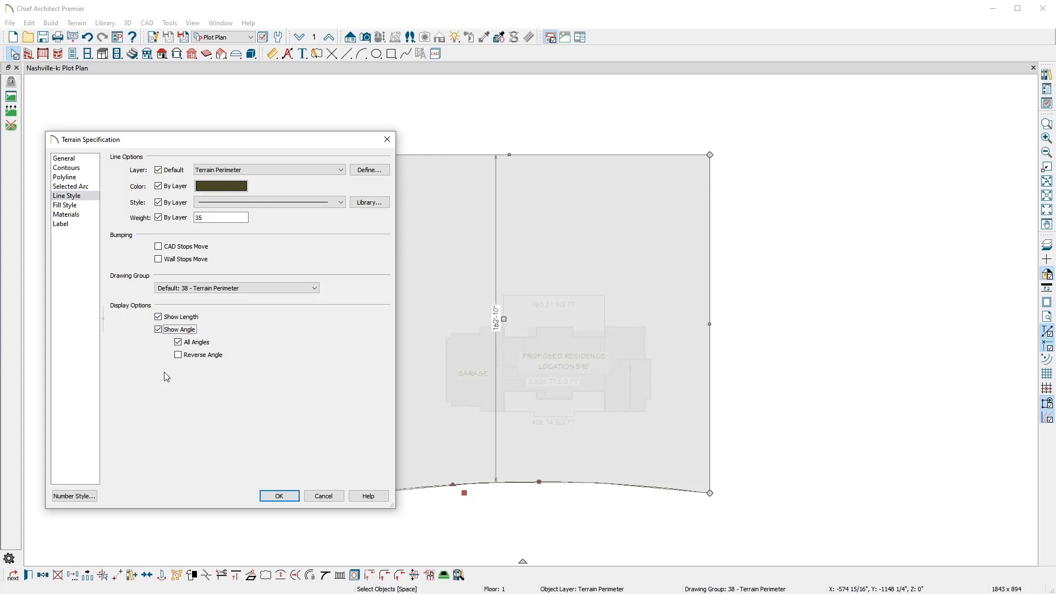
{"action": "left_click", "coordinate": [279, 496]}
{"action": "left_click", "coordinate": [291, 501]}
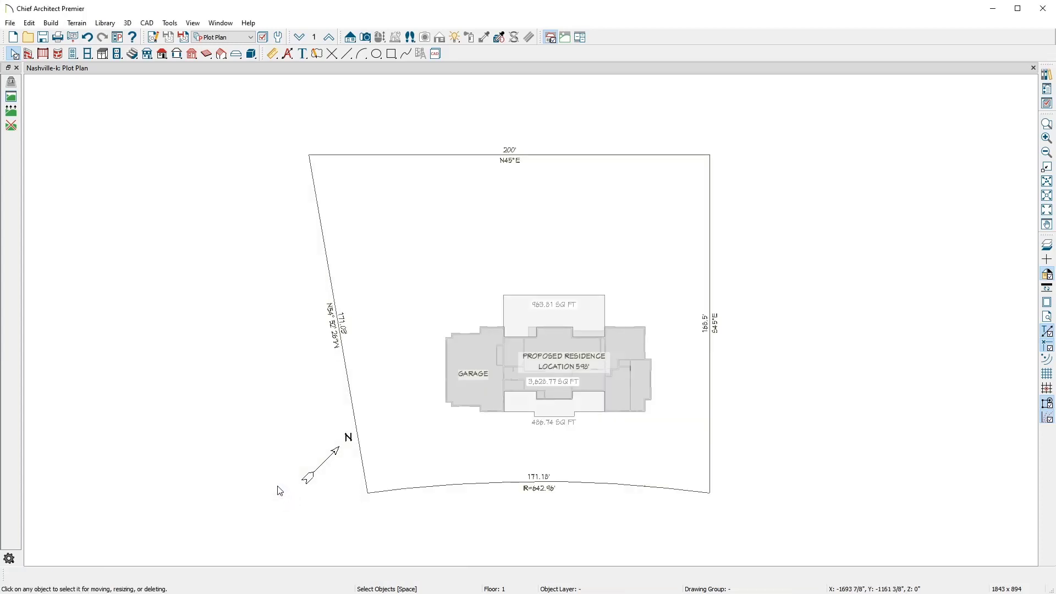
Draw two vertical elevation lines across the right side of the lot.
{"action": "left_click", "coordinate": [89, 27]}
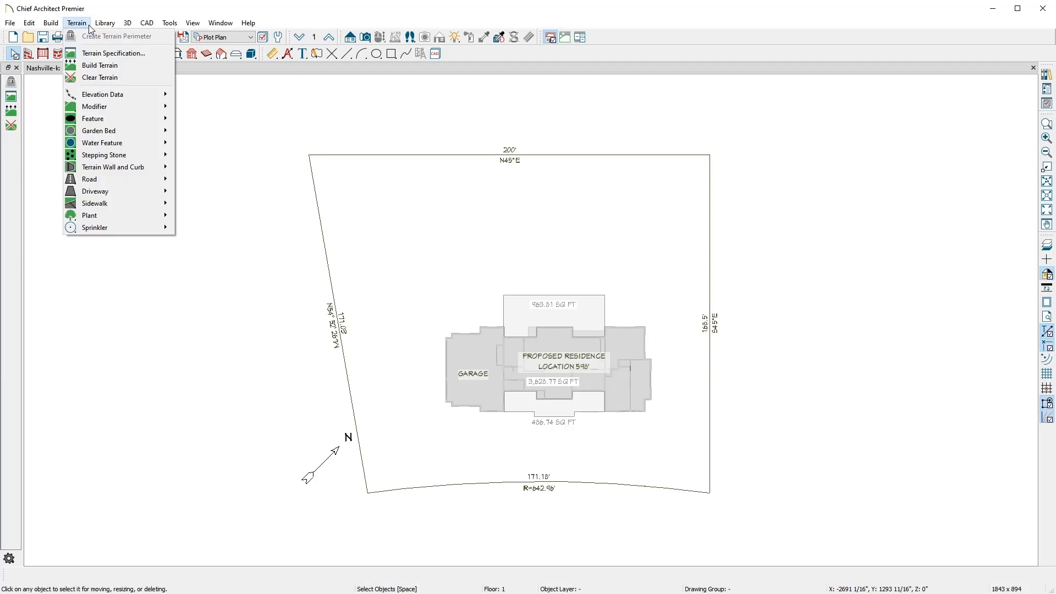
{"action": "mouse_move", "coordinate": [140, 97]}
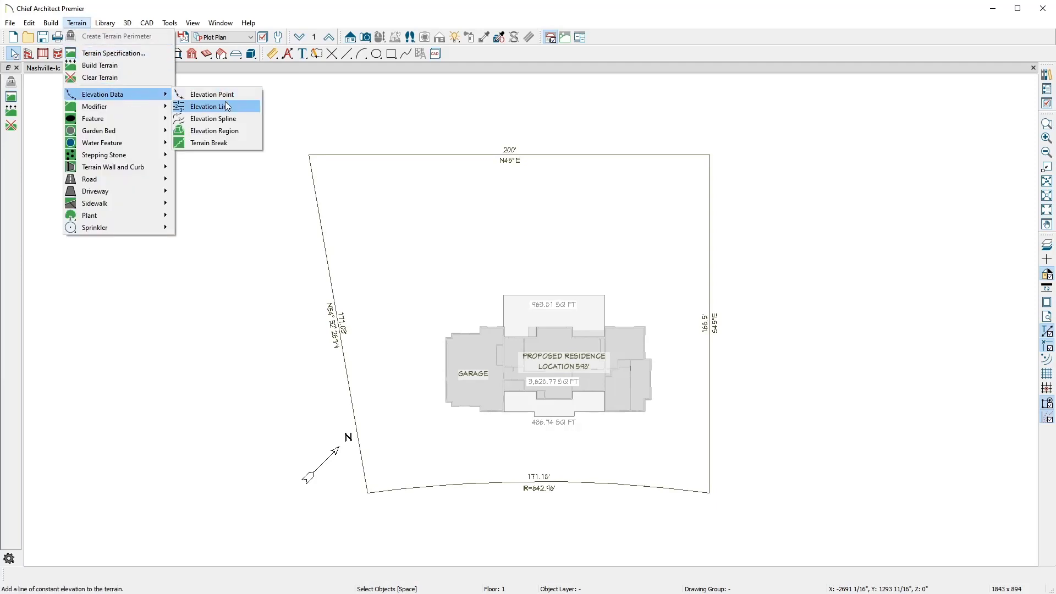
{"action": "left_click", "coordinate": [238, 106]}
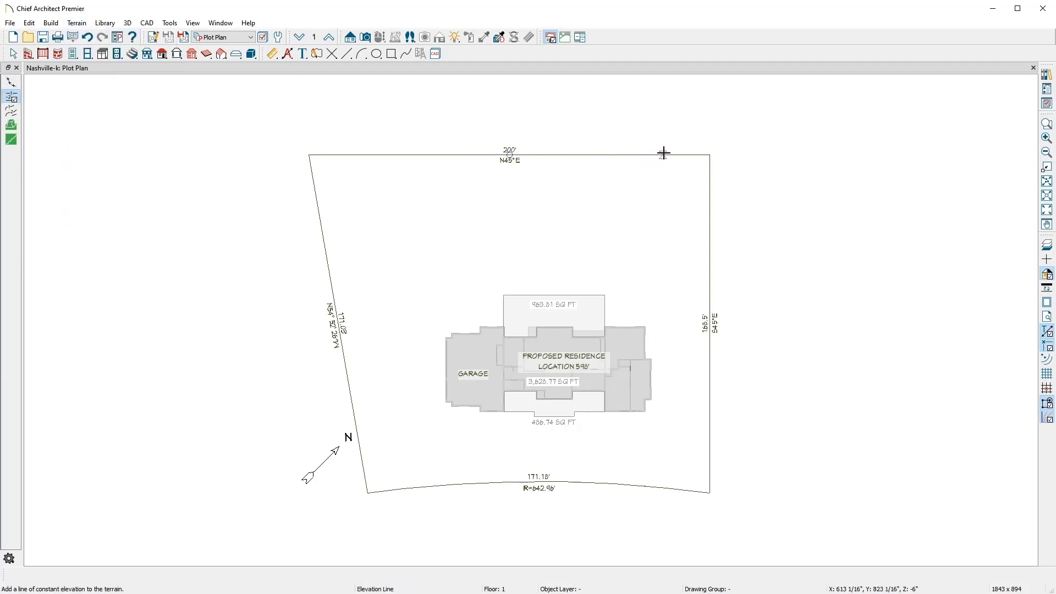
{"action": "mouse_move", "coordinate": [696, 125]}
{"action": "left_mouse_down"}
{"action": "mouse_move", "coordinate": [686, 228]}
{"action": "mouse_move", "coordinate": [695, 515]}
{"action": "left_mouse_up"}
{"action": "left_click_drag", "start_coordinate": [629, 504], "coordinate": [629, 128]}
Set the left elevation line to -2 and the right one to -6.
{"action": "double_click", "coordinate": [628, 129]}
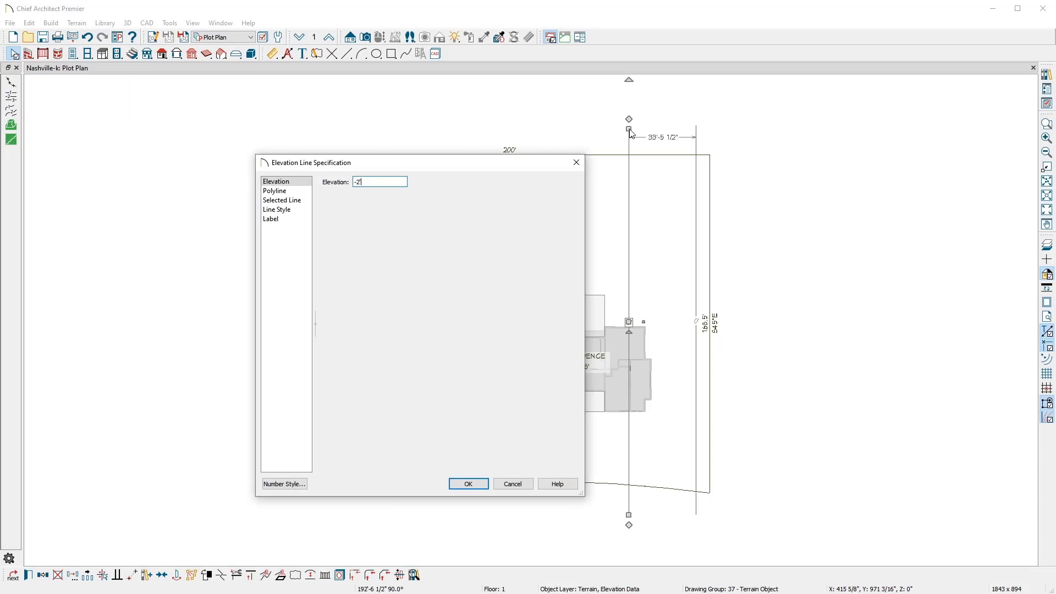
{"action": "type", "text": "-2"}
{"action": "key", "text": "Return"}
{"action": "double_click", "coordinate": [696, 144]}
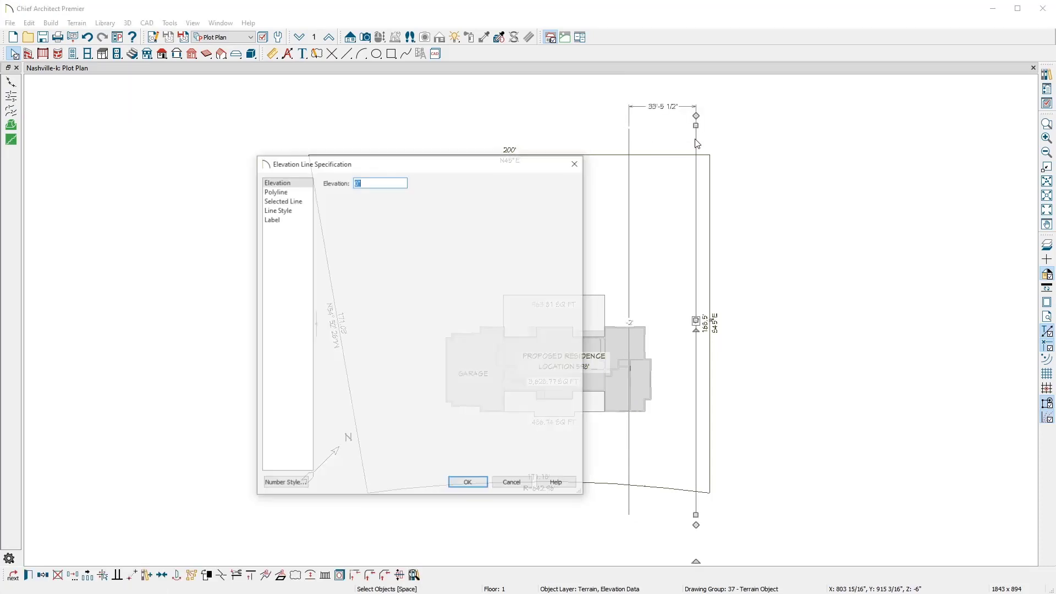
{"action": "key", "text": "Return"}
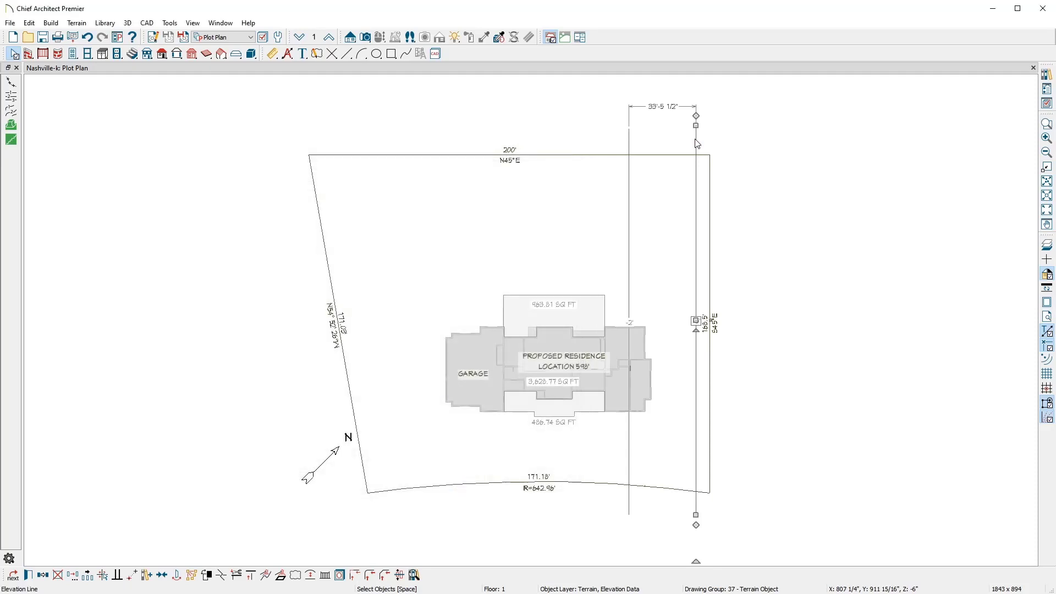
{"action": "key", "text": "Escape"}
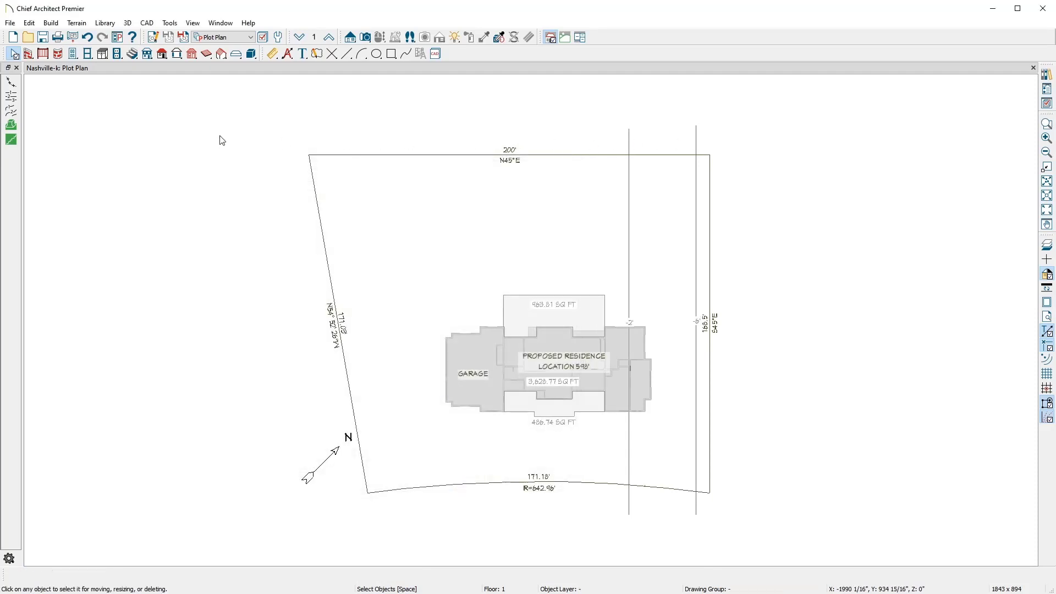
{"action": "left_click", "coordinate": [11, 125]}
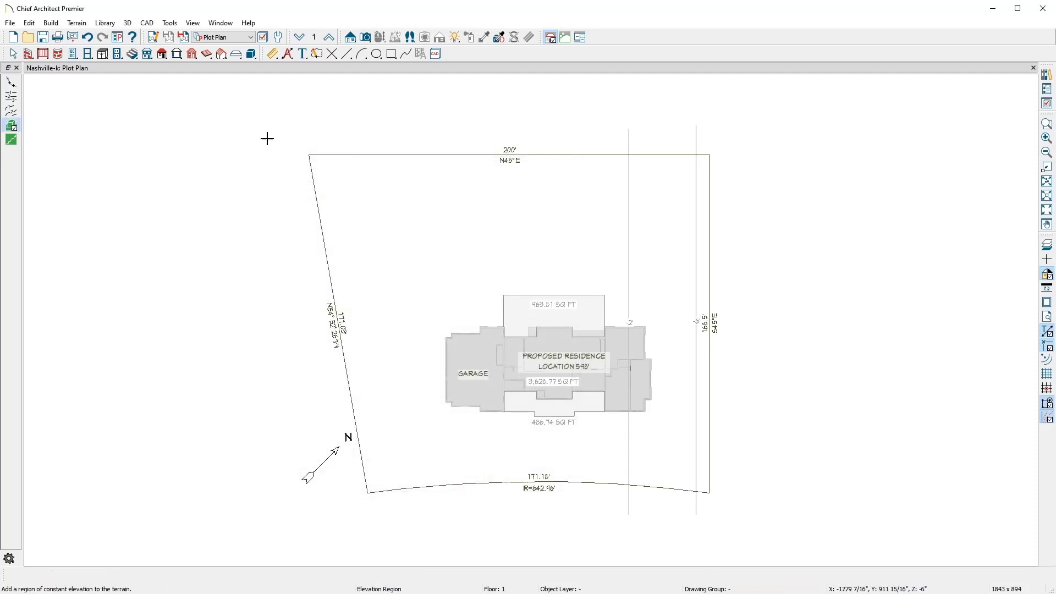
Outline a 0' elevation region over the lot's left part and build the terrain.
{"action": "left_click_drag", "start_coordinate": [280, 129], "coordinate": [615, 522]}
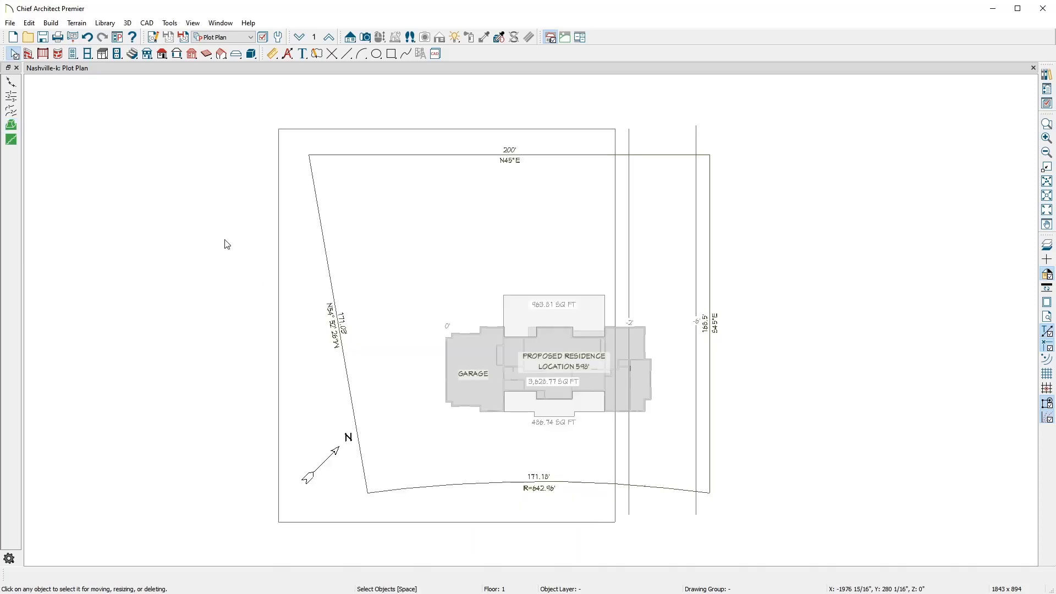
{"action": "left_click", "coordinate": [76, 23]}
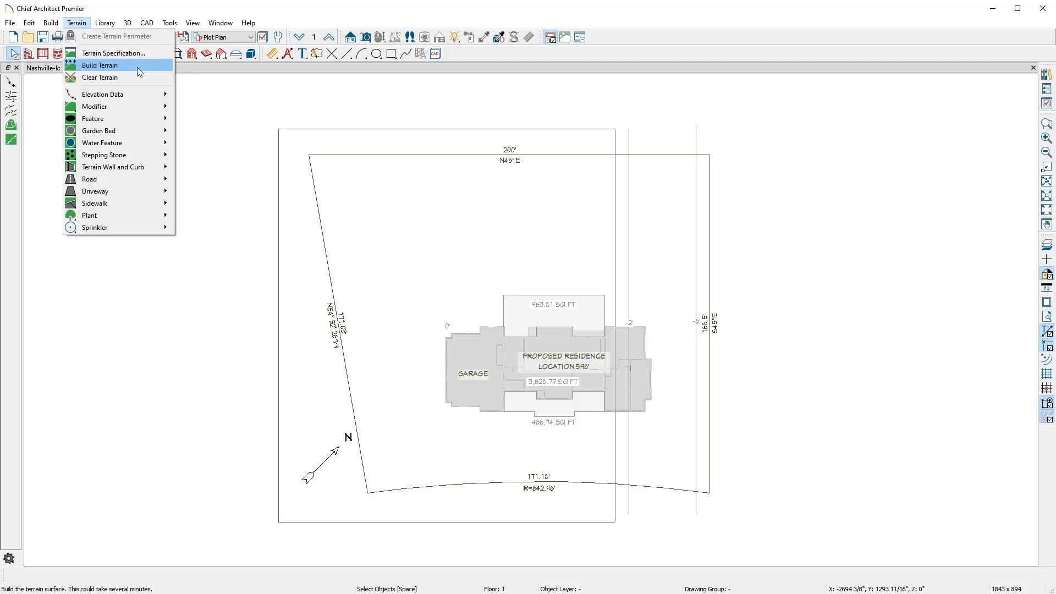
{"action": "left_click", "coordinate": [138, 66]}
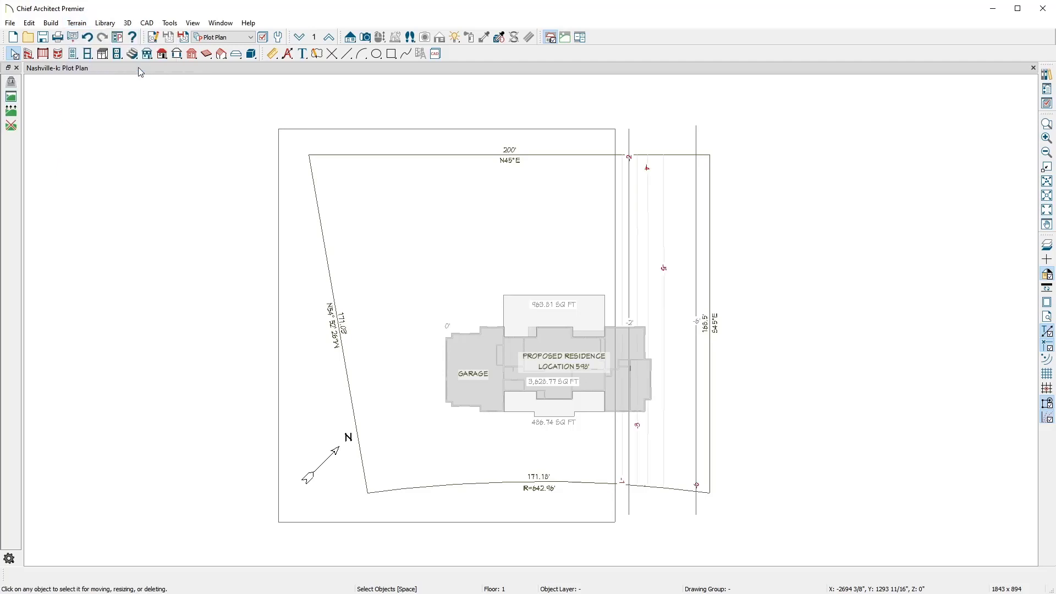
{"action": "left_click", "coordinate": [365, 39]}
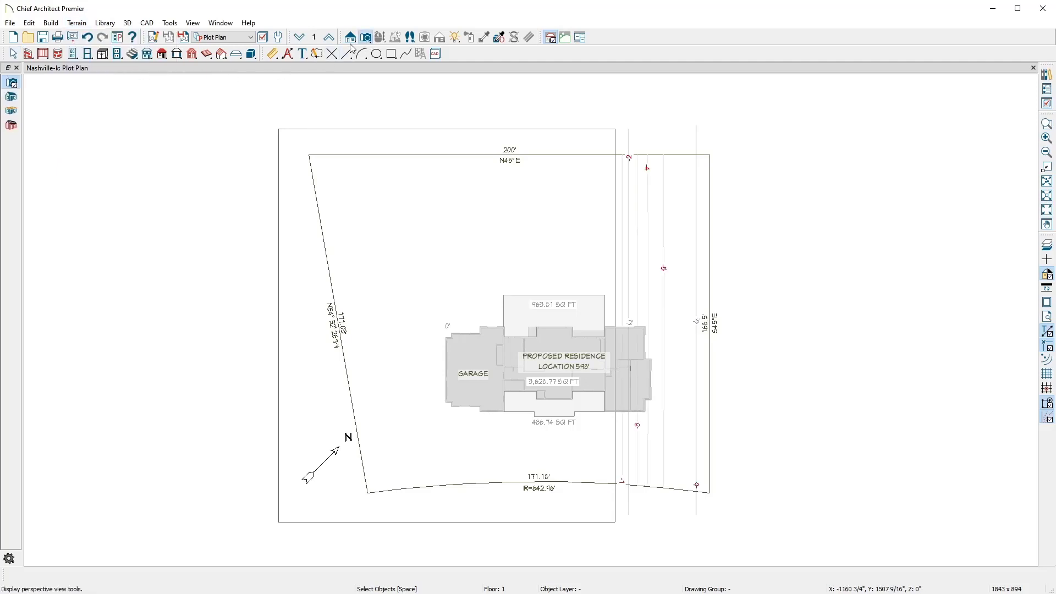
Show a full perspective overview of the house and orbit to a lower, frontal angle.
{"action": "left_click", "coordinate": [11, 98]}
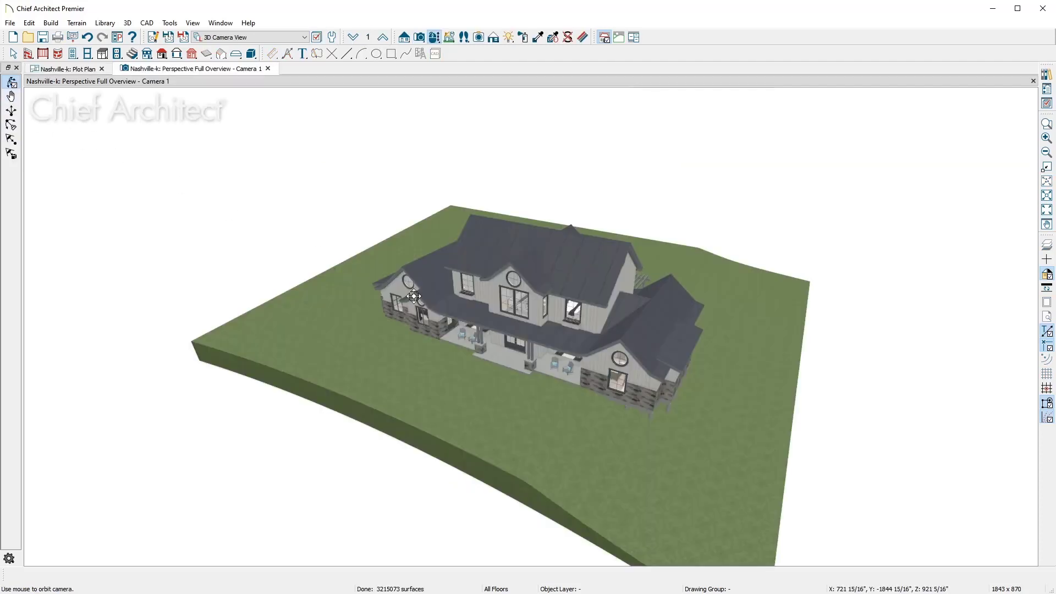
{"action": "left_click_drag", "start_coordinate": [495, 330], "coordinate": [261, 296]}
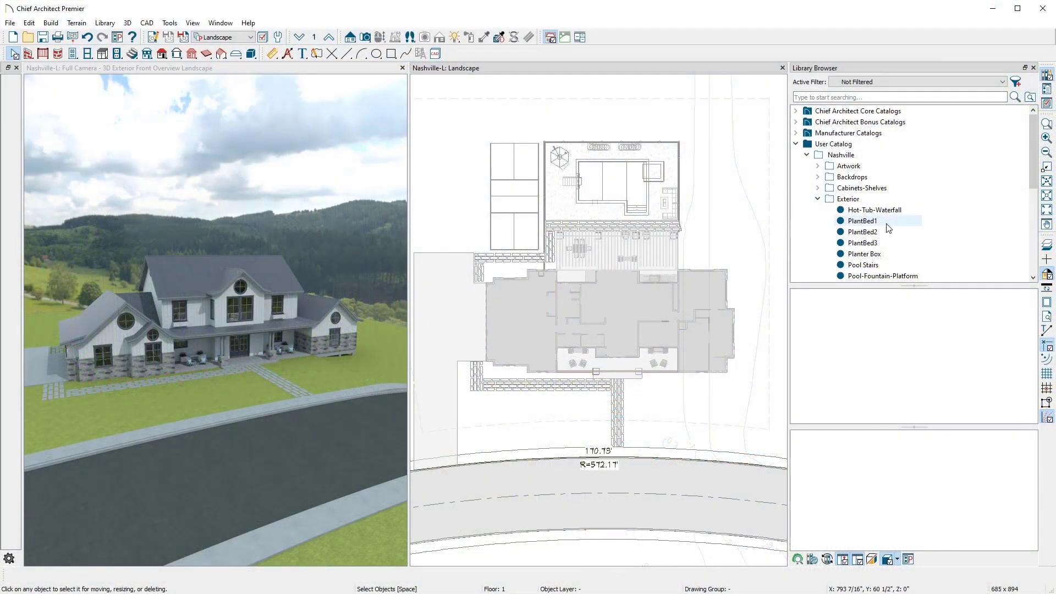
Place PlantBed1 along the house's right side and PlantBed2 across its front.
{"action": "left_click", "coordinate": [889, 223]}
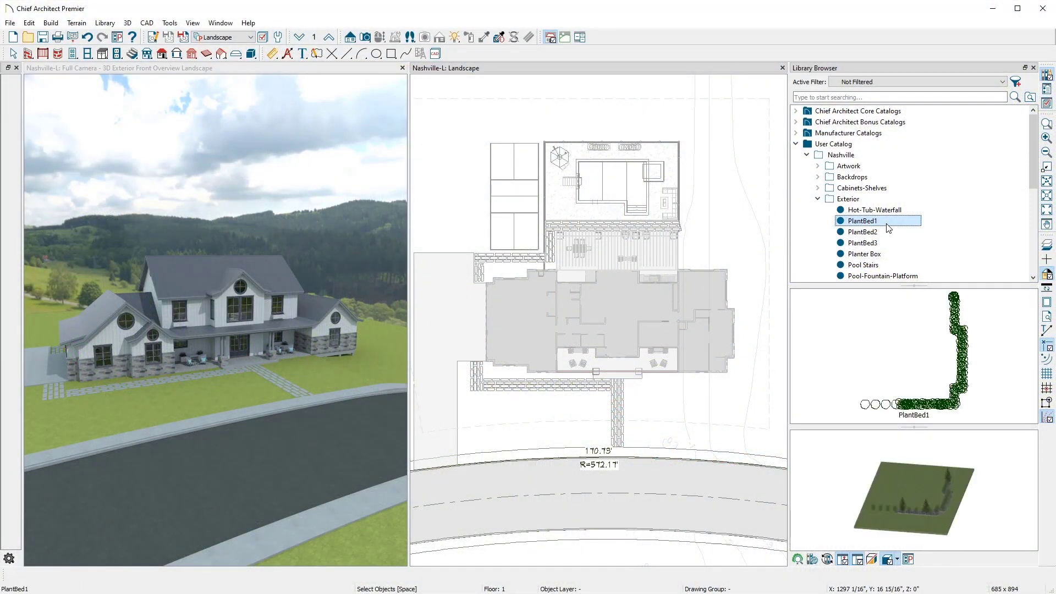
{"action": "left_click", "coordinate": [745, 348]}
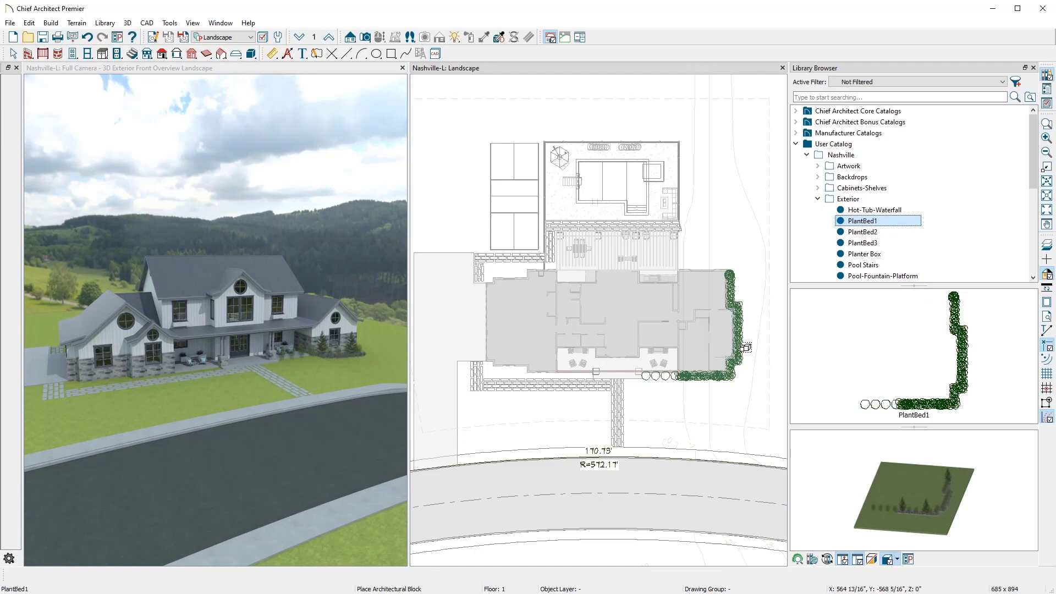
{"action": "left_click", "coordinate": [887, 233]}
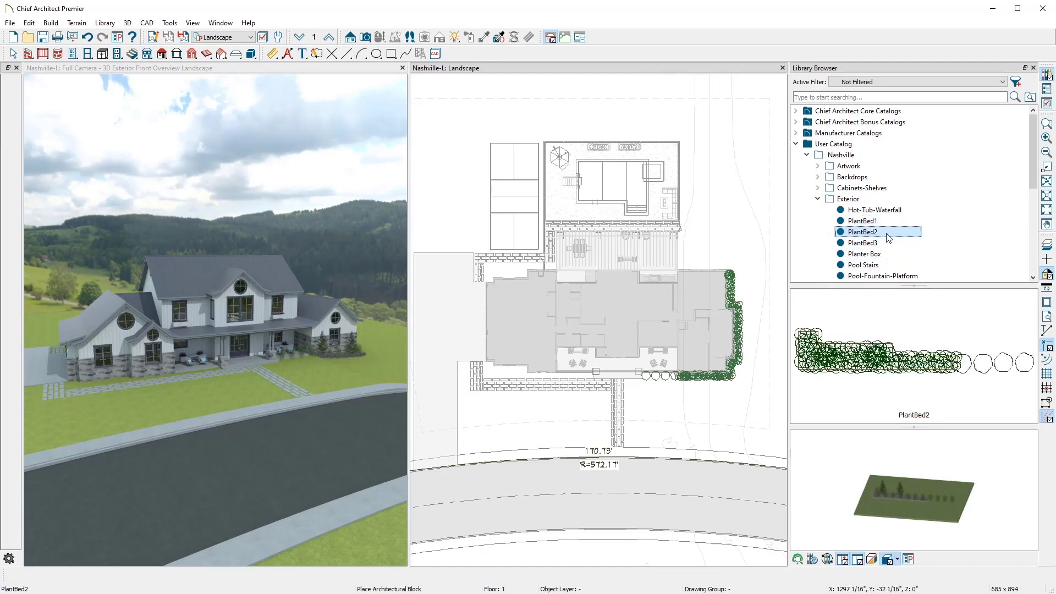
{"action": "left_click", "coordinate": [513, 377]}
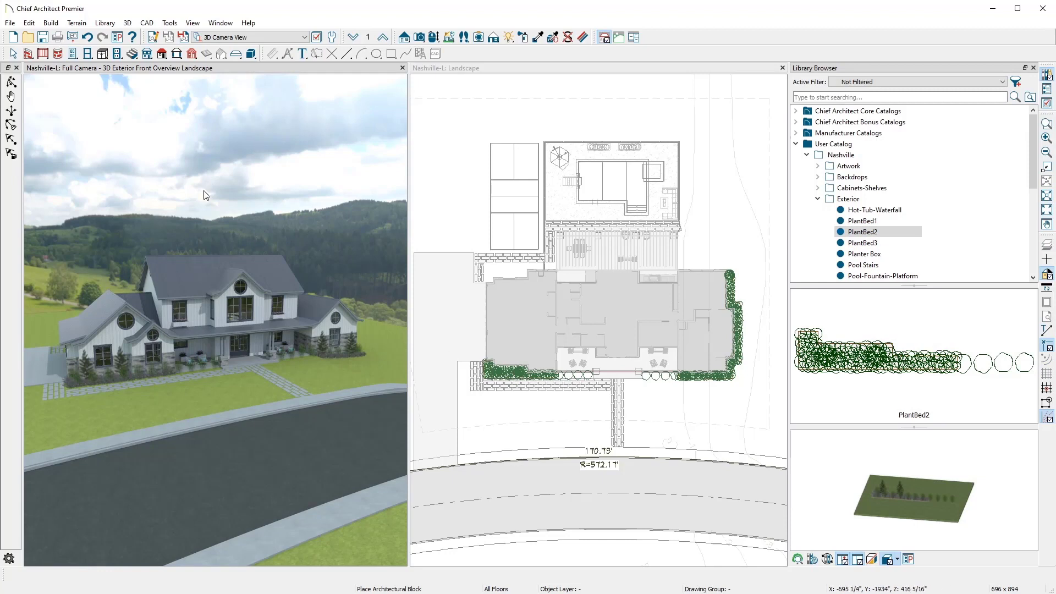
{"action": "left_click", "coordinate": [90, 26]}
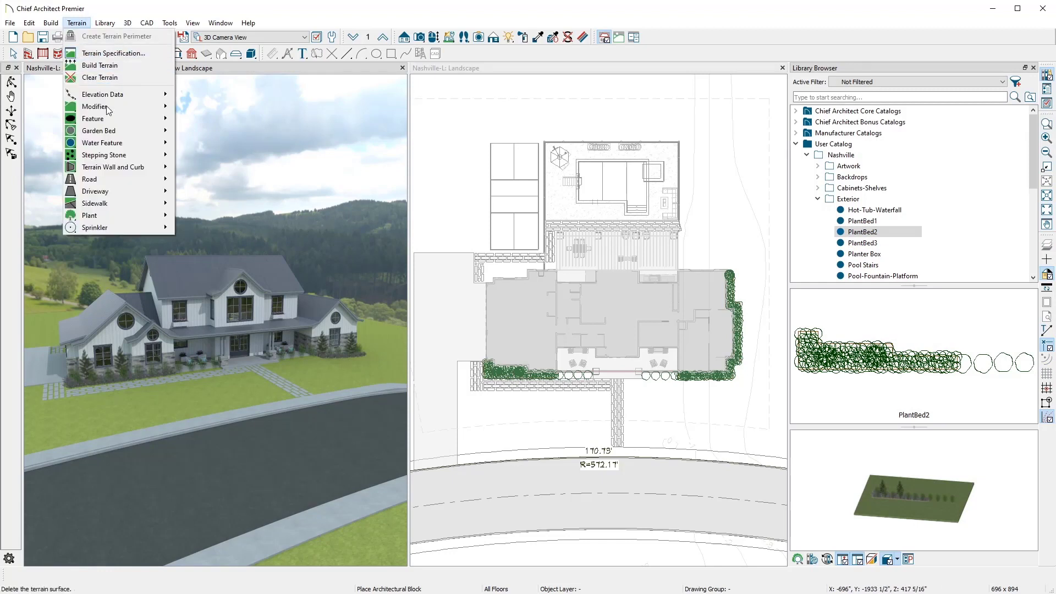
Search the Plant Chooser for Oak, pick Texas red oak, and plant it beside the house.
{"action": "mouse_move", "coordinate": [127, 217]}
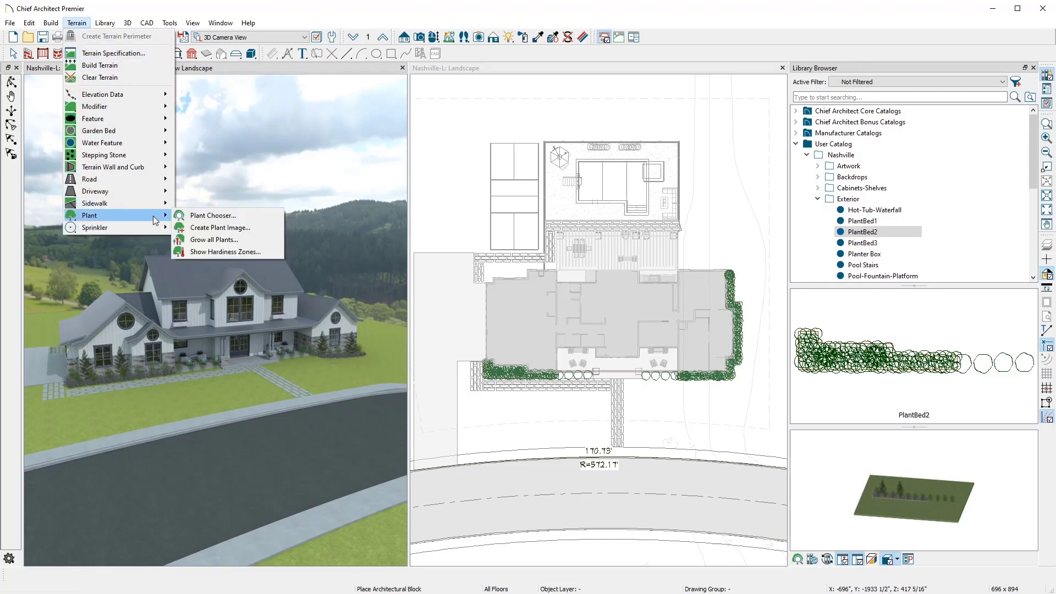
{"action": "left_click", "coordinate": [253, 216]}
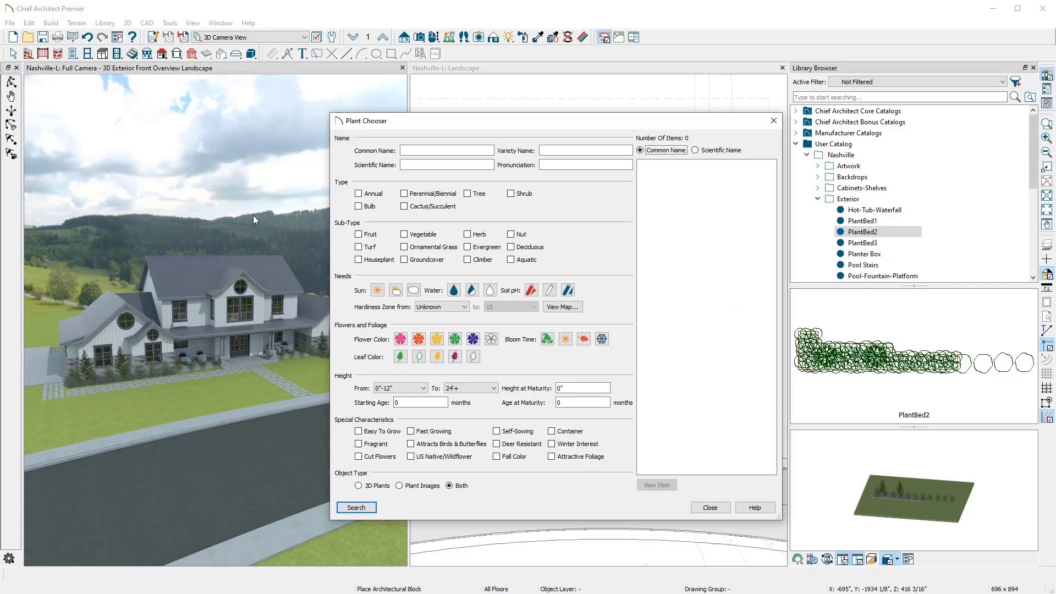
{"action": "left_click", "coordinate": [431, 150]}
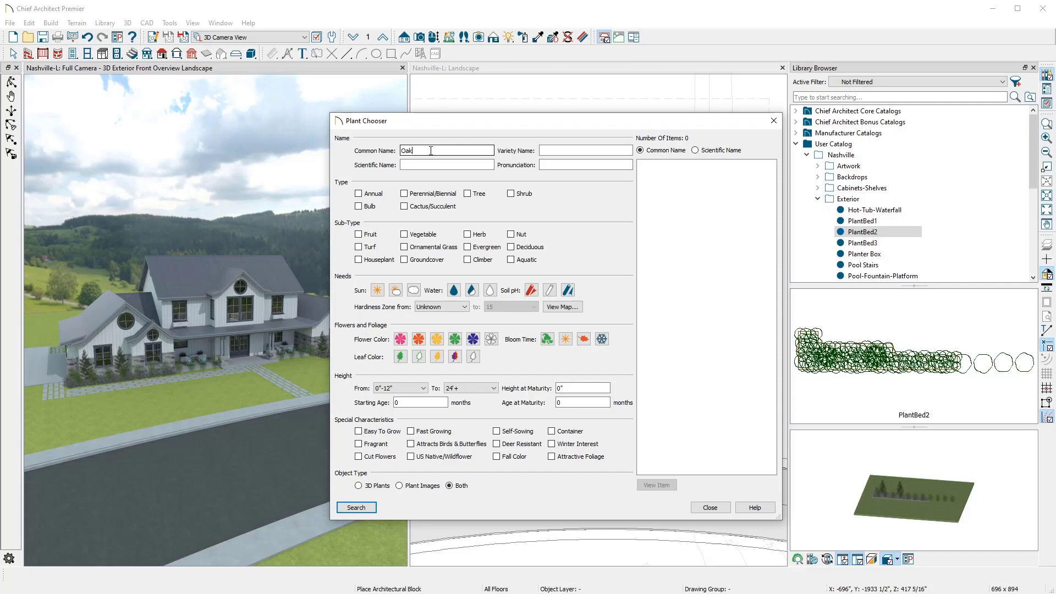
{"action": "left_click", "coordinate": [356, 508]}
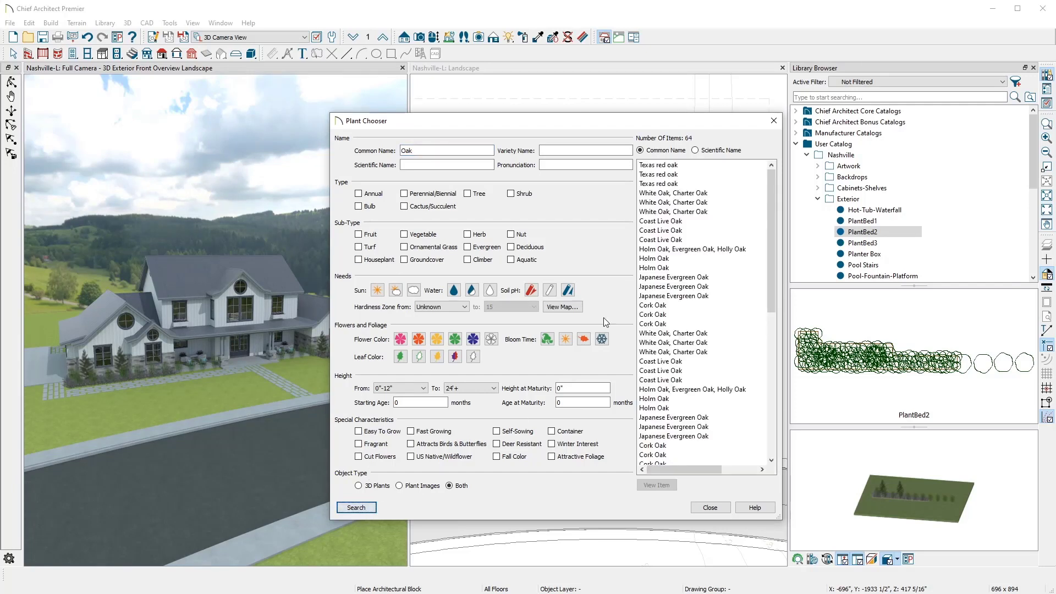
{"action": "left_click", "coordinate": [687, 176]}
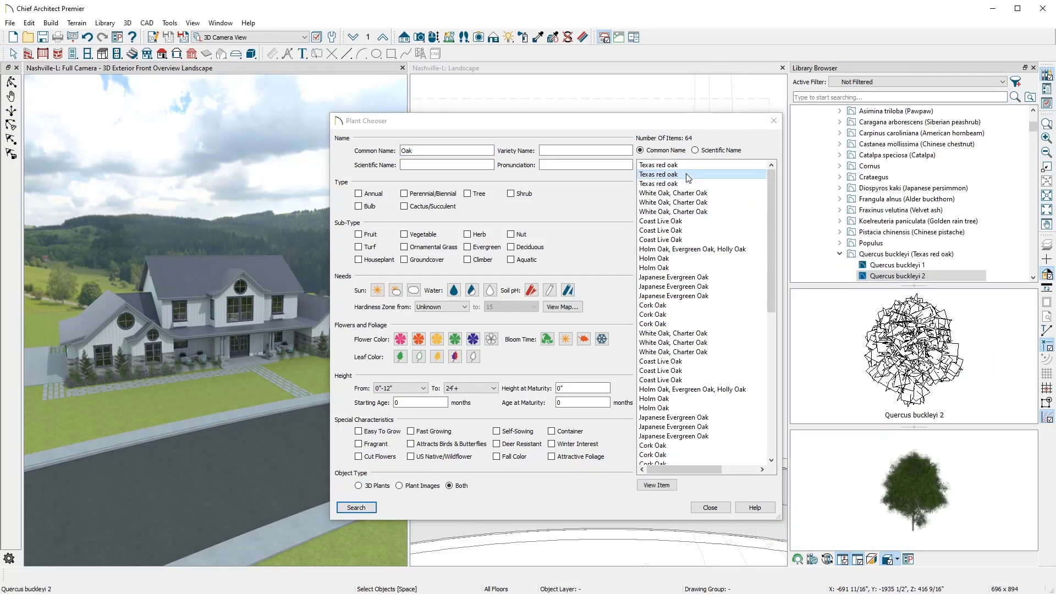
{"action": "left_click", "coordinate": [716, 507]}
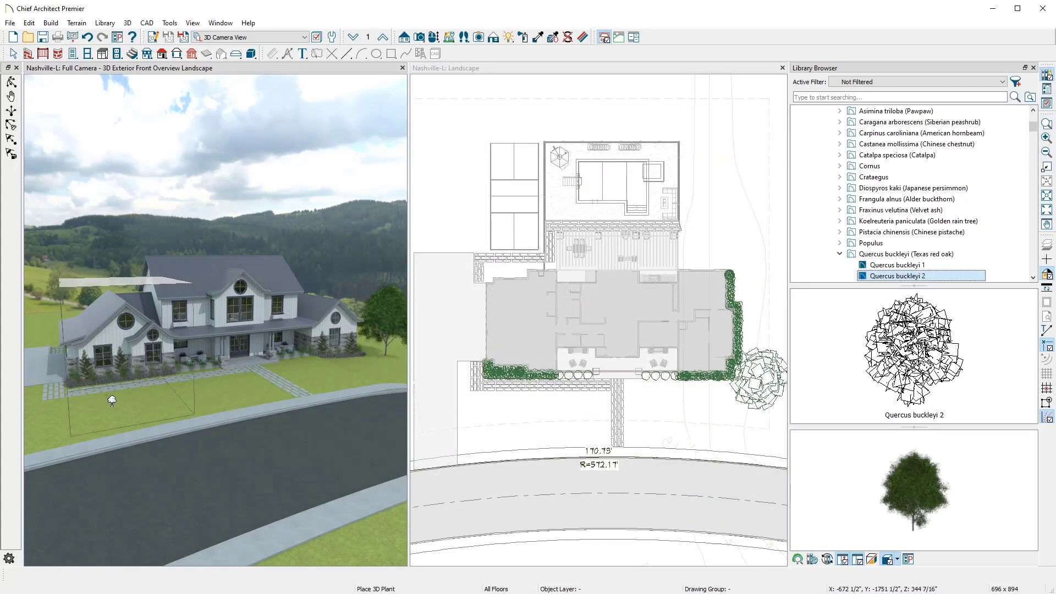
{"action": "left_click", "coordinate": [47, 398]}
{"action": "key", "text": "space"}
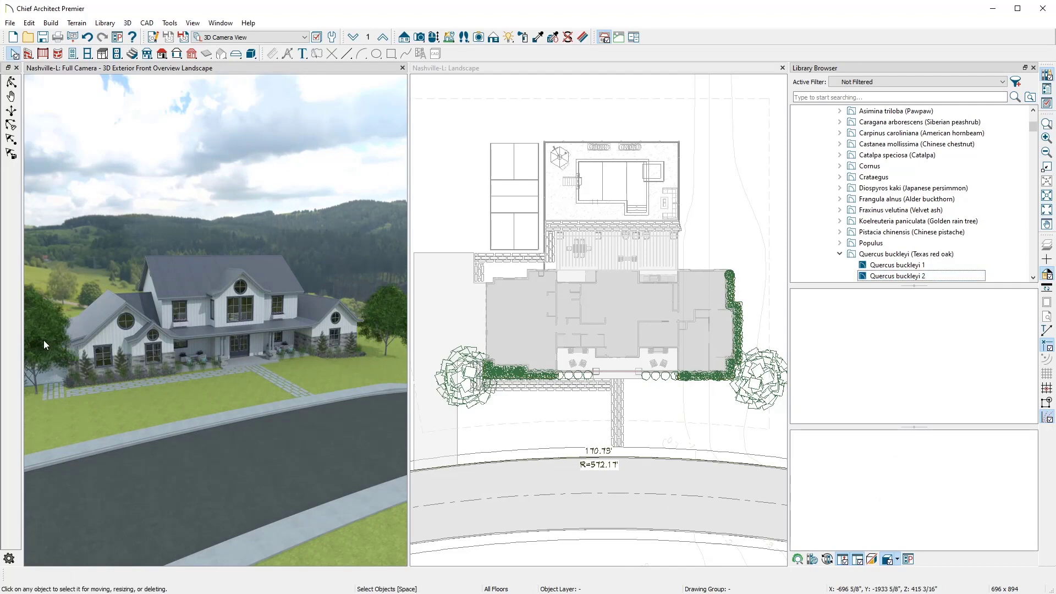
Open the oak's specification and view its hardiness zone map for Eastern USA.
{"action": "double_click", "coordinate": [44, 340]}
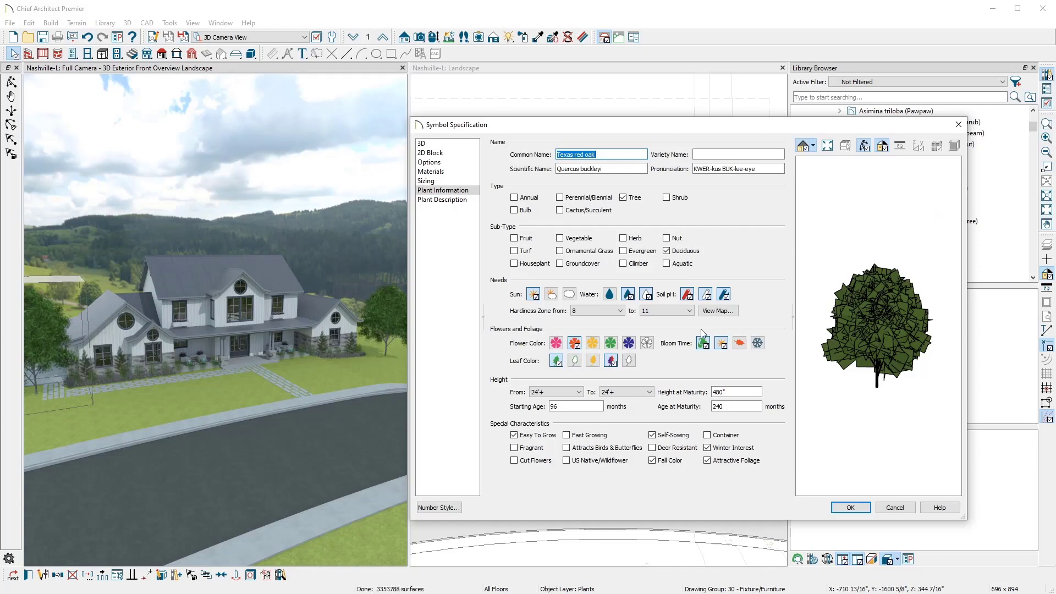
{"action": "left_click", "coordinate": [717, 313]}
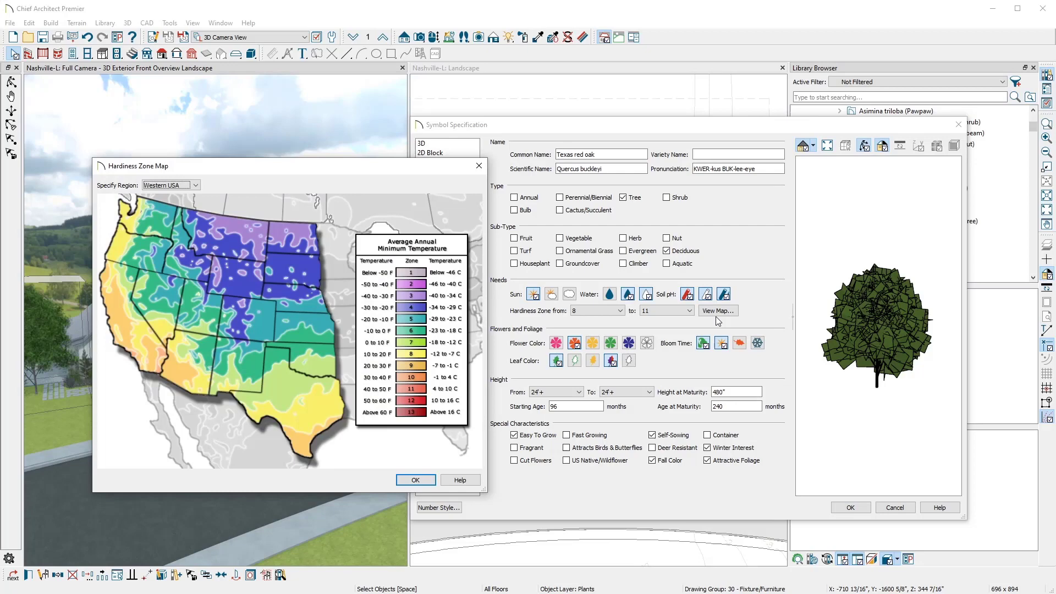
{"action": "left_click", "coordinate": [195, 186]}
{"action": "left_click", "coordinate": [200, 205]}
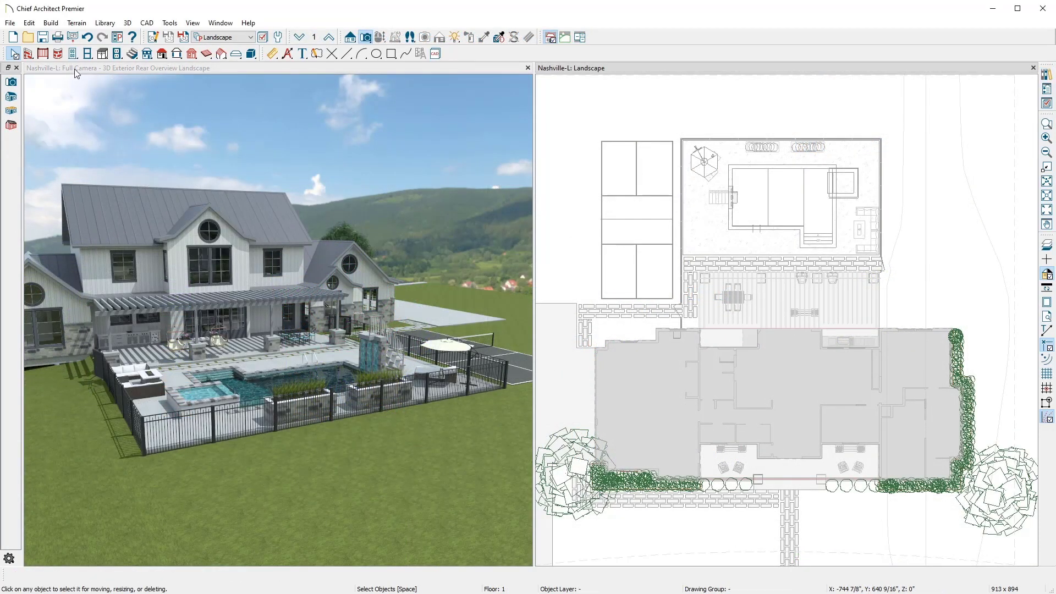
Draw a distribution path along the rear of the backyard.
{"action": "left_click", "coordinate": [50, 23]}
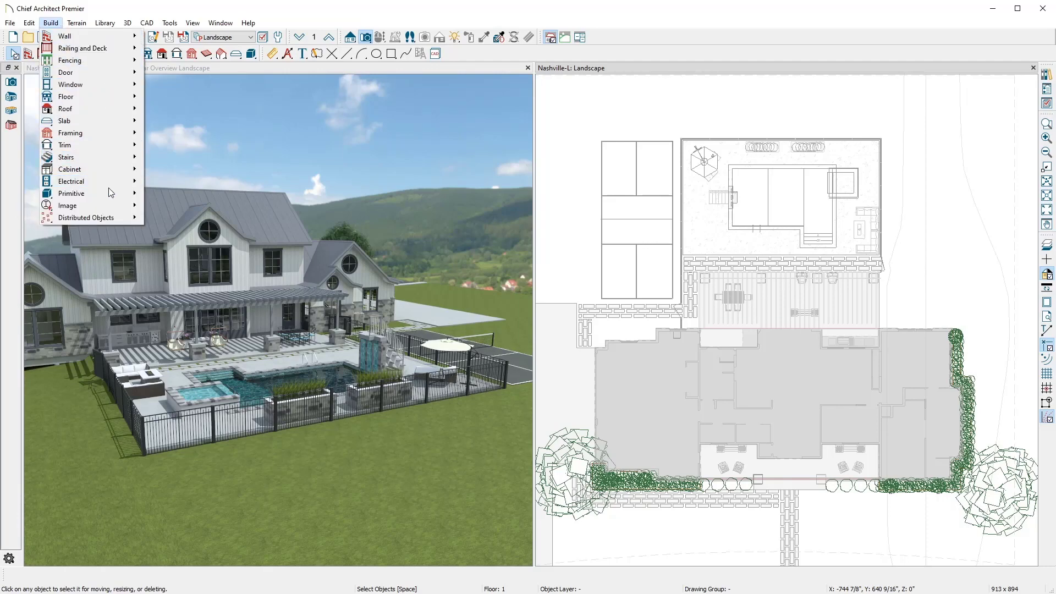
{"action": "mouse_move", "coordinate": [110, 218]}
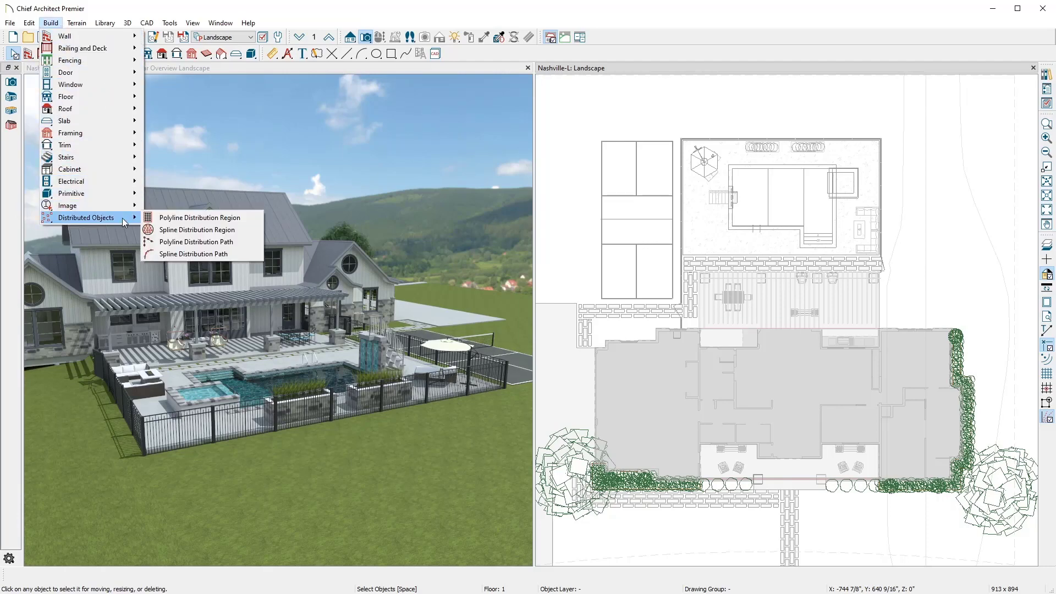
{"action": "left_click", "coordinate": [243, 241]}
{"action": "left_click_drag", "start_coordinate": [887, 259], "coordinate": [888, 132]}
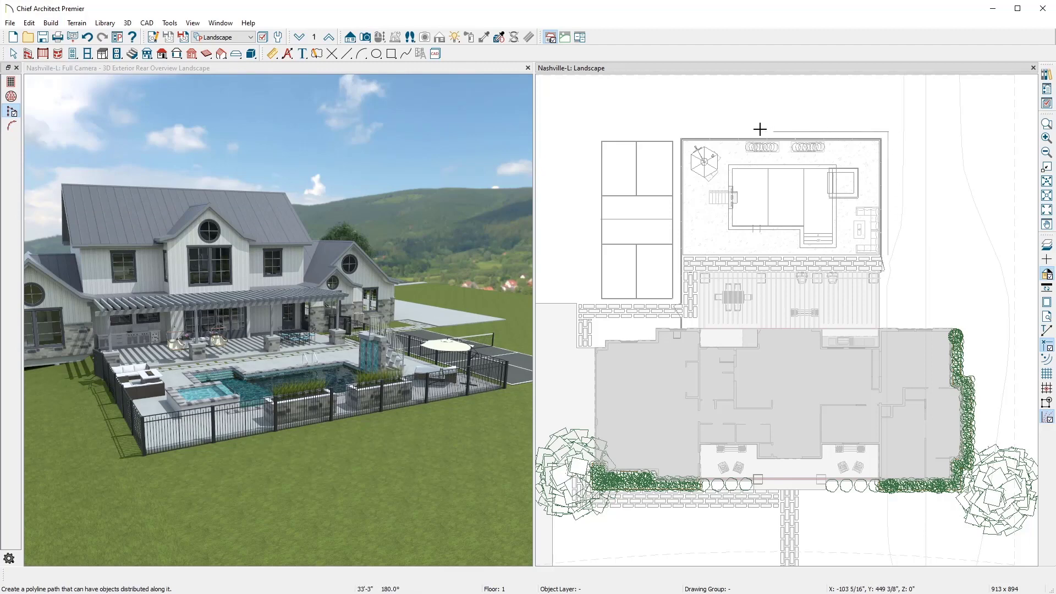
{"action": "left_click_drag", "start_coordinate": [698, 129], "coordinate": [682, 132]}
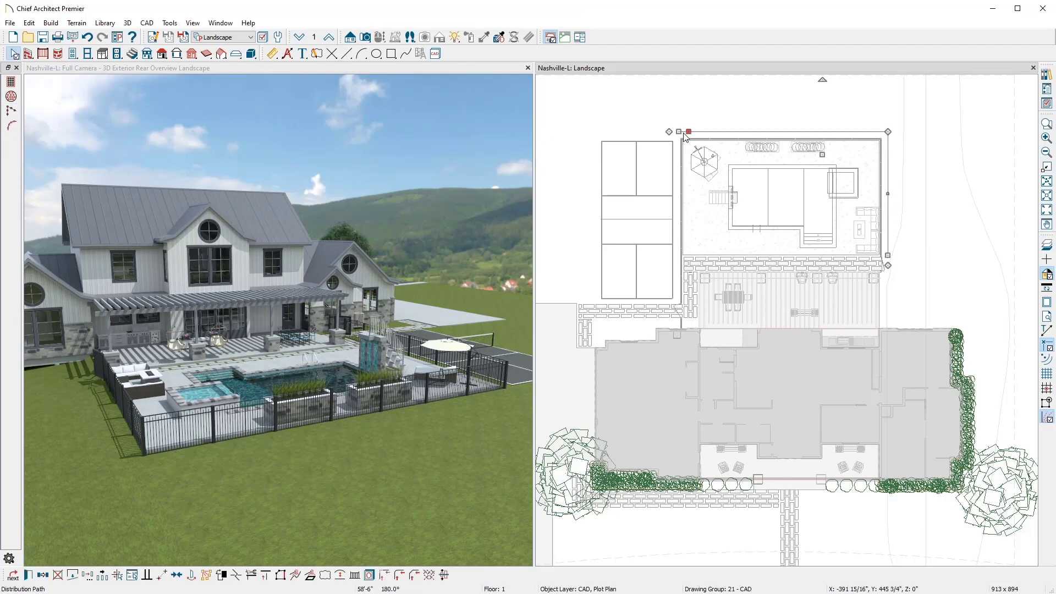
Search for Juniper and choose Juniperus scopulorum 2 as the path object.
{"action": "left_click", "coordinate": [499, 200]}
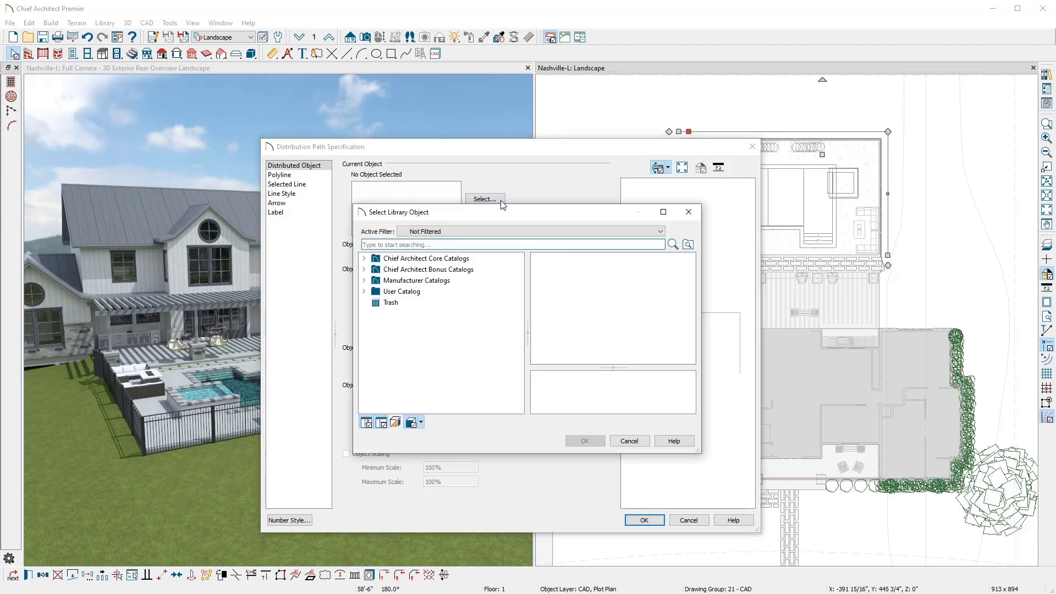
{"action": "type", "text": "Juniper"}
{"action": "key", "text": "Return"}
{"action": "left_click_drag", "start_coordinate": [520, 269], "coordinate": [486, 386]}
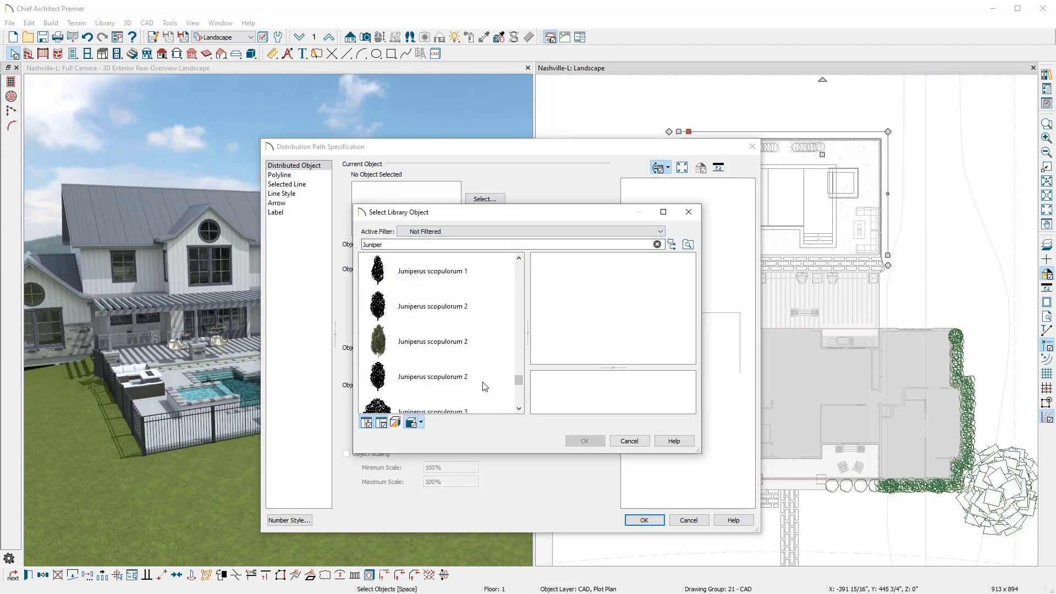
{"action": "left_click", "coordinate": [487, 385]}
{"action": "left_click", "coordinate": [576, 441]}
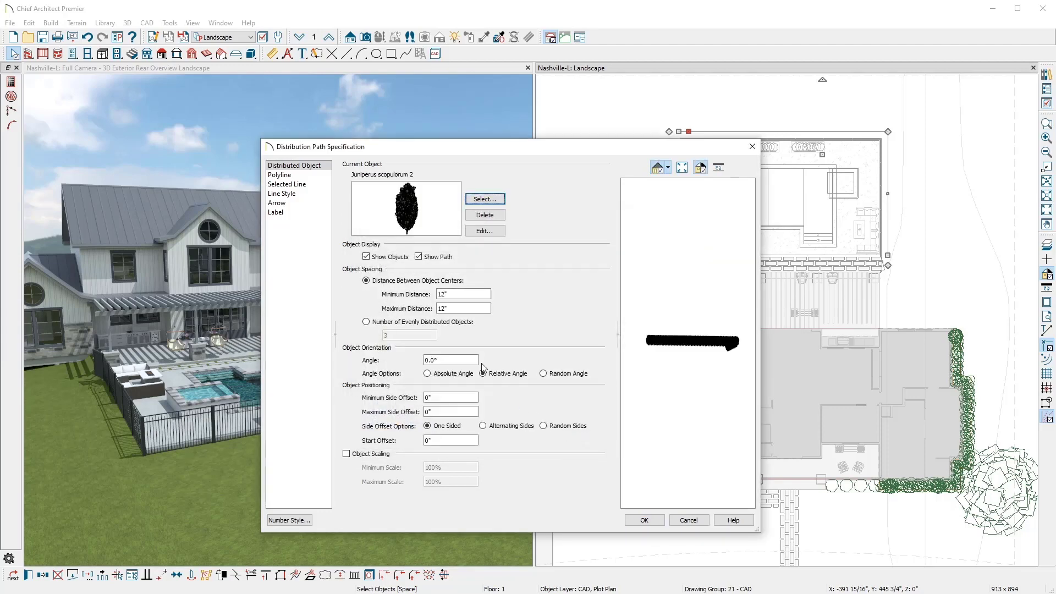
Set juniper spacing to 28"–36" with 80%–100% scaling, then maximize the 3D view.
{"action": "left_click_drag", "start_coordinate": [462, 295], "coordinate": [433, 296]}
{"action": "type", "text": "28"}
{"action": "key", "text": "Tab"}
{"action": "key", "text": "Tab"}
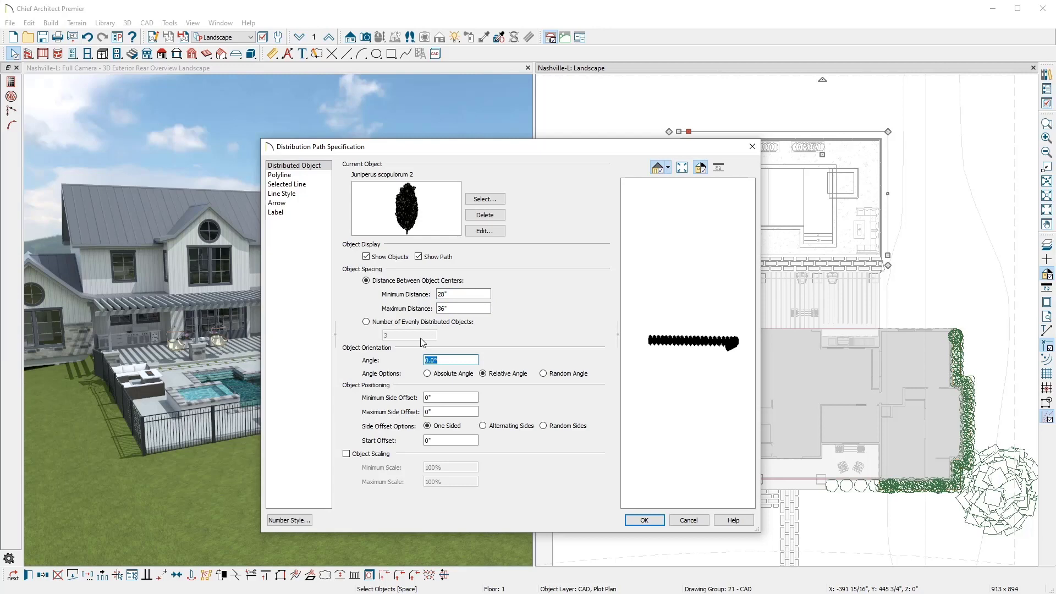
{"action": "left_click", "coordinate": [348, 455]}
{"action": "key", "text": "Tab"}
{"action": "type", "text": "80"}
{"action": "key", "text": "Tab"}
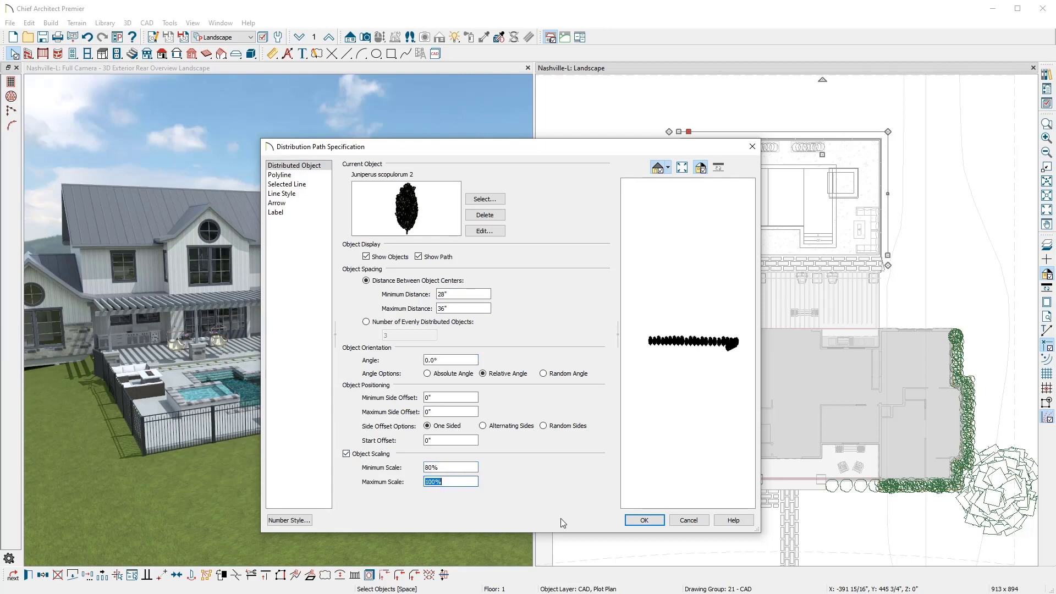
{"action": "left_click", "coordinate": [632, 521]}
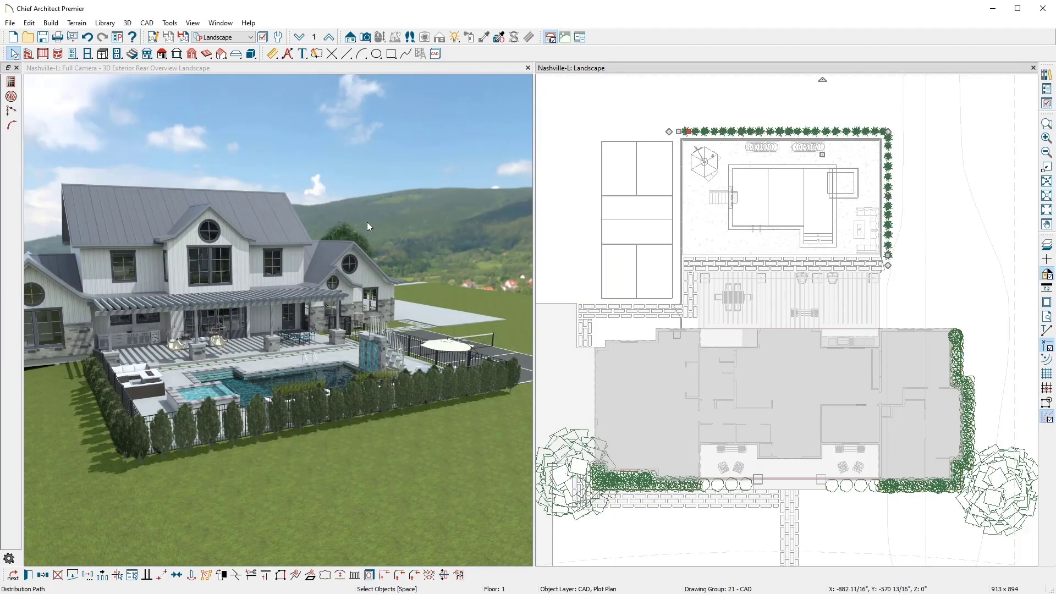
{"action": "double_click", "coordinate": [302, 67]}
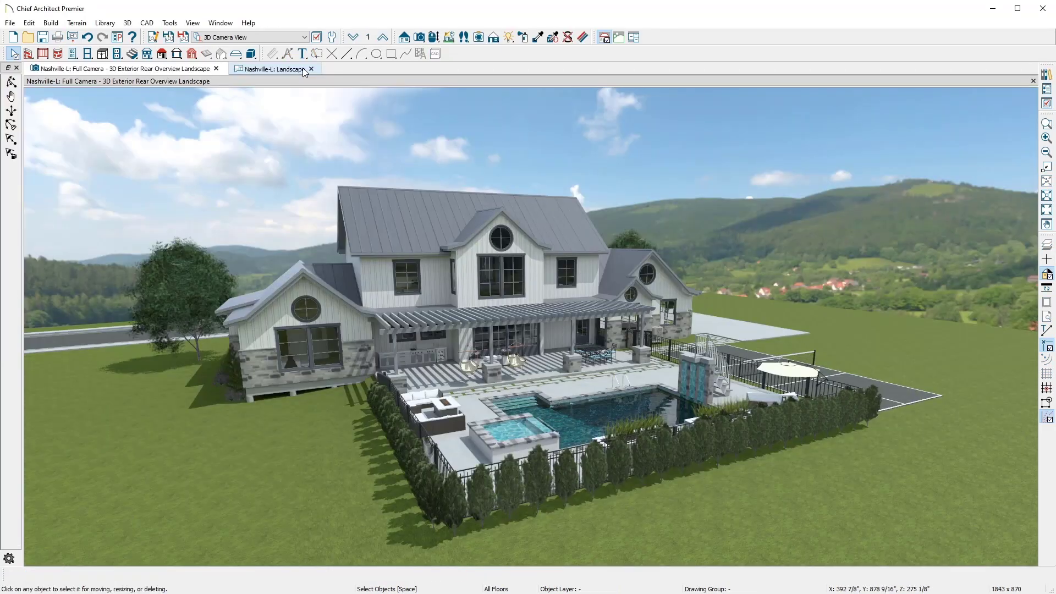
Apply the Nashville Property Site backdrop from the Library Browser to the 3D view.
{"action": "left_click", "coordinate": [1047, 74]}
{"action": "left_click", "coordinate": [900, 233]}
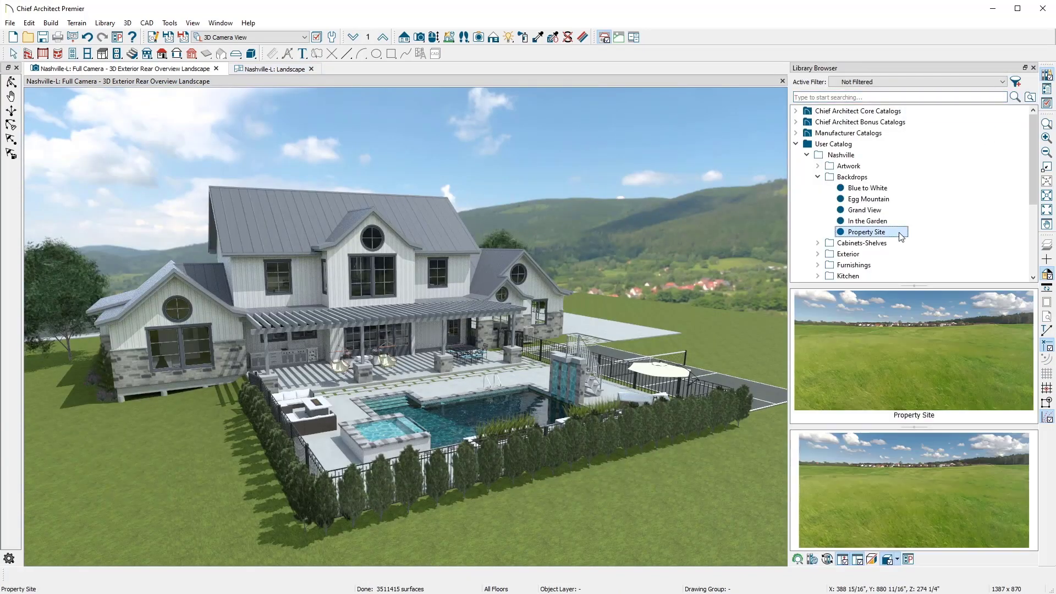
{"action": "left_click", "coordinate": [737, 245]}
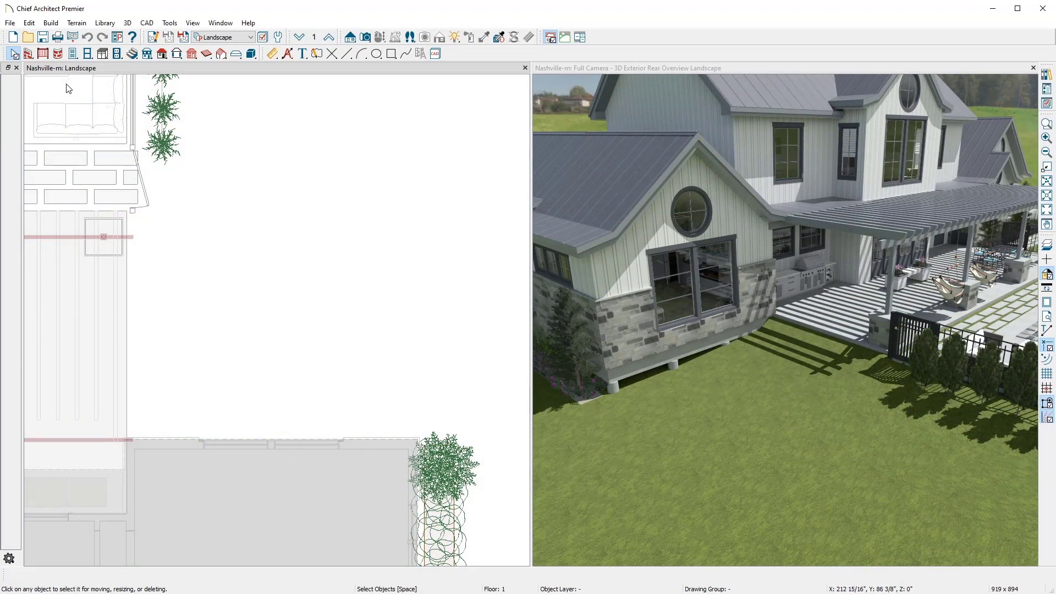
Draw straight deck railings outlining a new deck behind the house.
{"action": "left_click", "coordinate": [44, 55]}
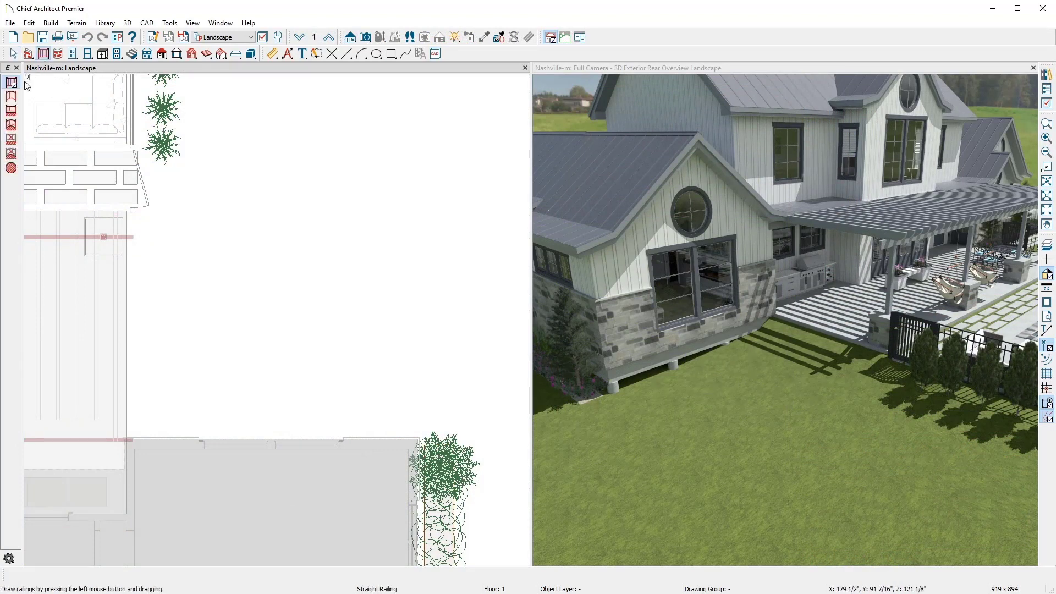
{"action": "left_click", "coordinate": [14, 112]}
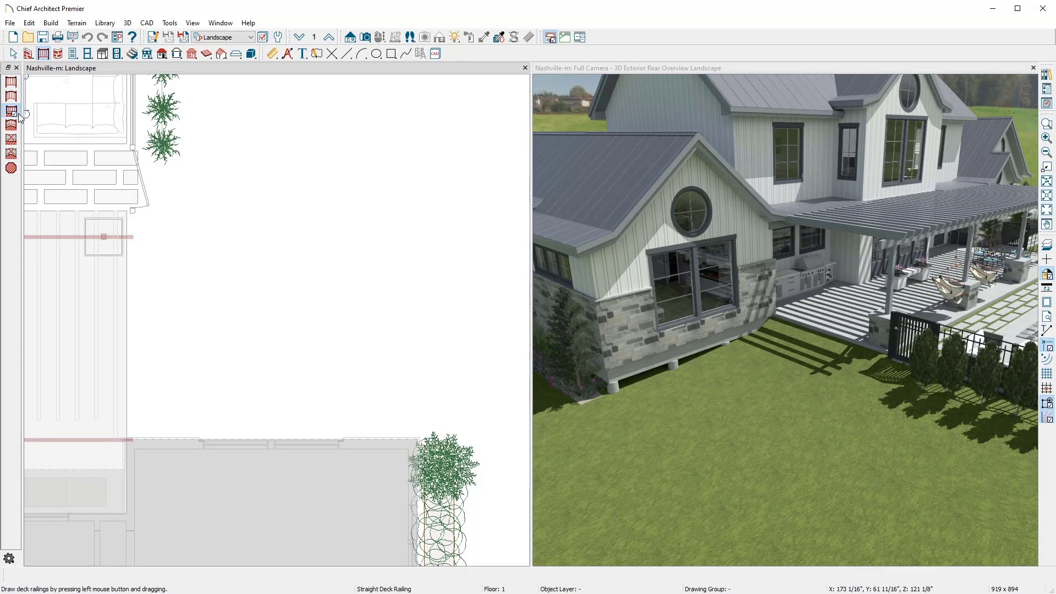
{"action": "left_click_drag", "start_coordinate": [417, 440], "coordinate": [131, 438]}
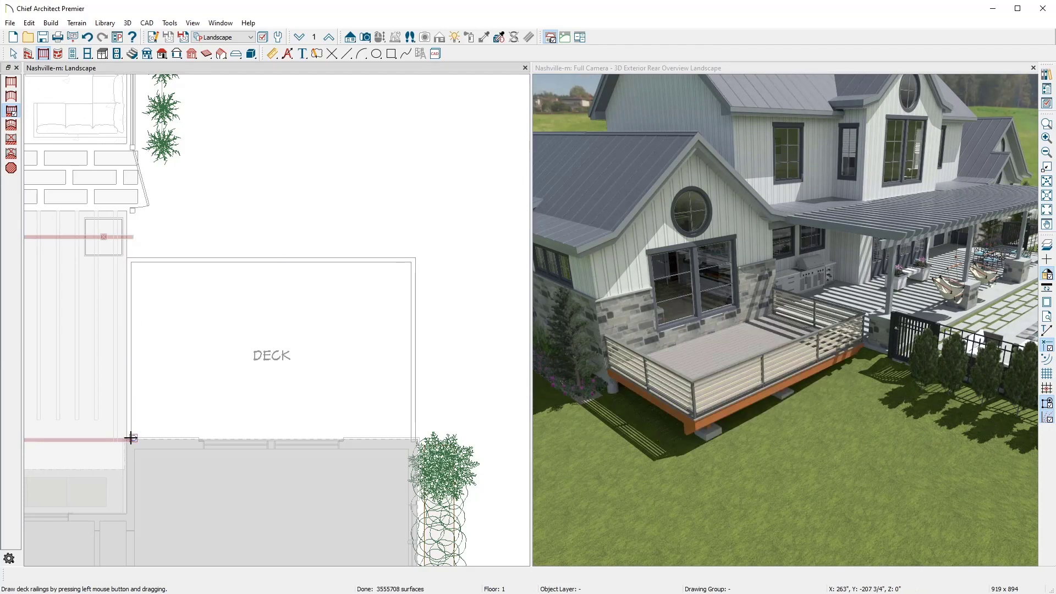
Make the railing along the house wall invisible and select the DECK room.
{"action": "key", "text": "space"}
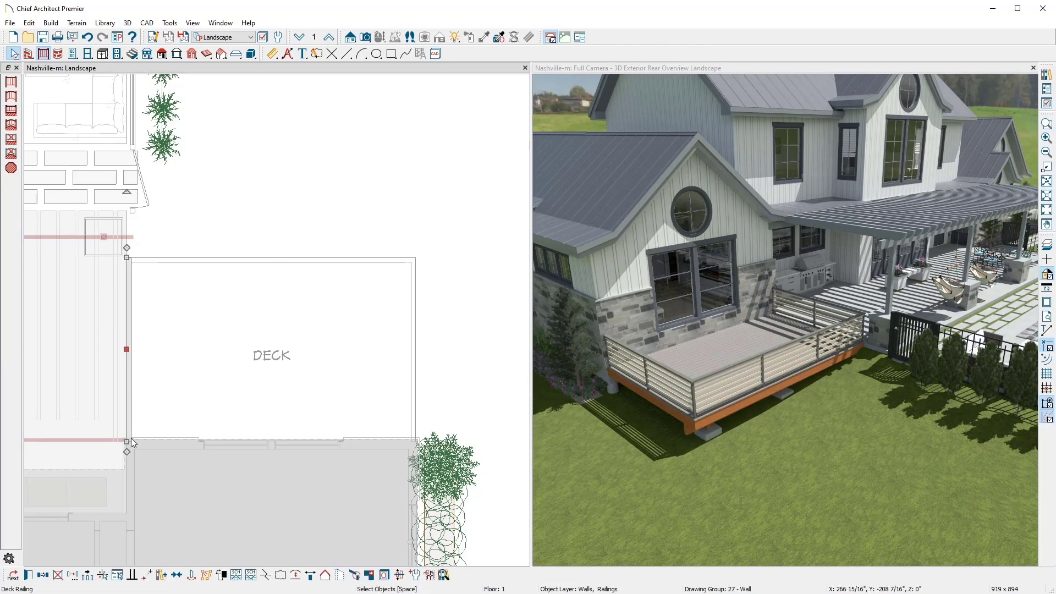
{"action": "left_click", "coordinate": [341, 576]}
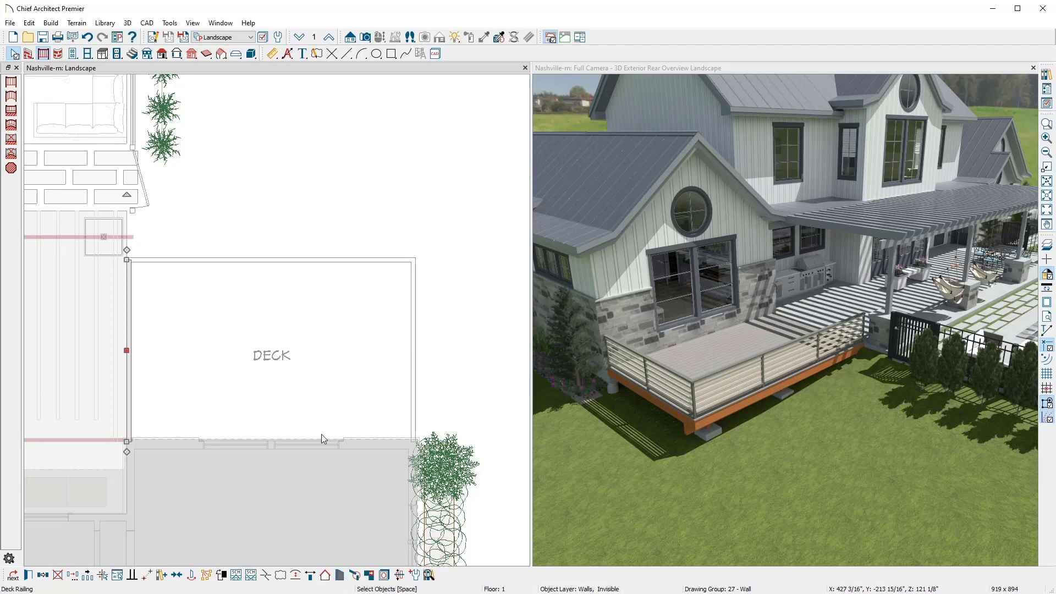
{"action": "left_click", "coordinate": [314, 404]}
{"action": "double_click", "coordinate": [314, 401]}
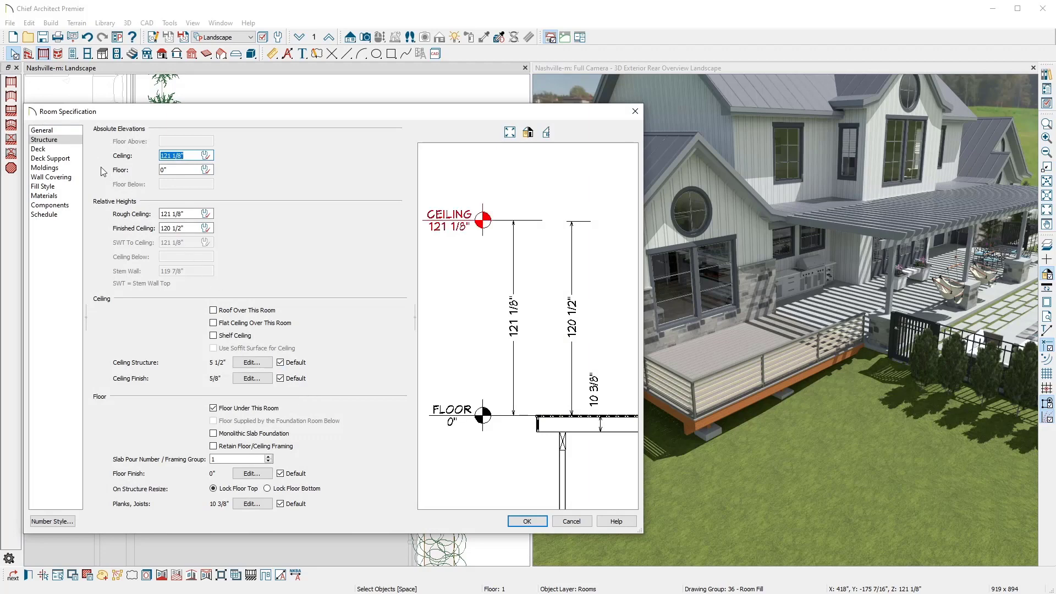
{"action": "left_click", "coordinate": [81, 150]}
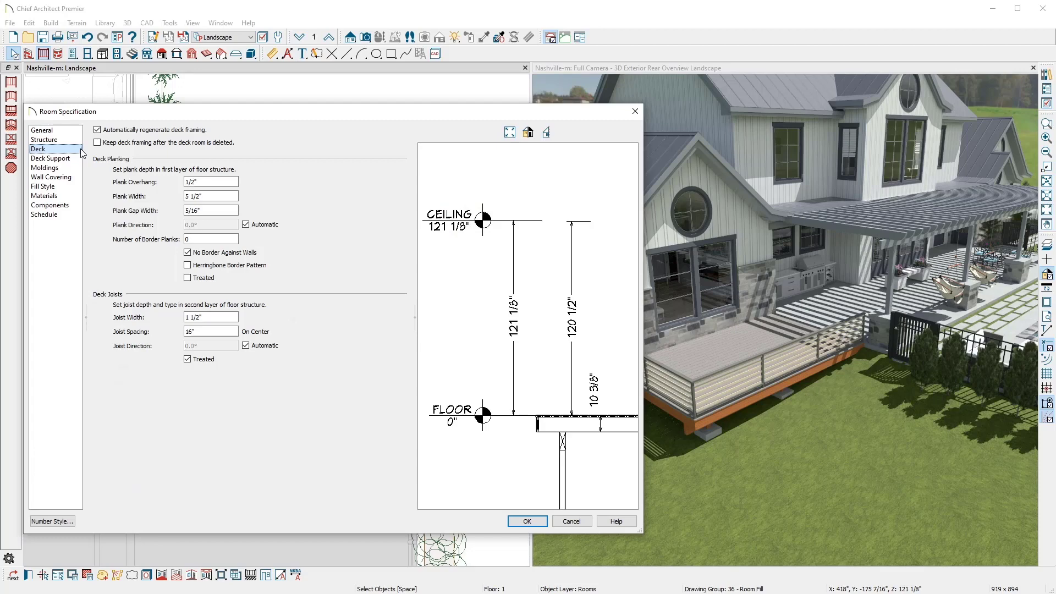
{"action": "left_click", "coordinate": [81, 160]}
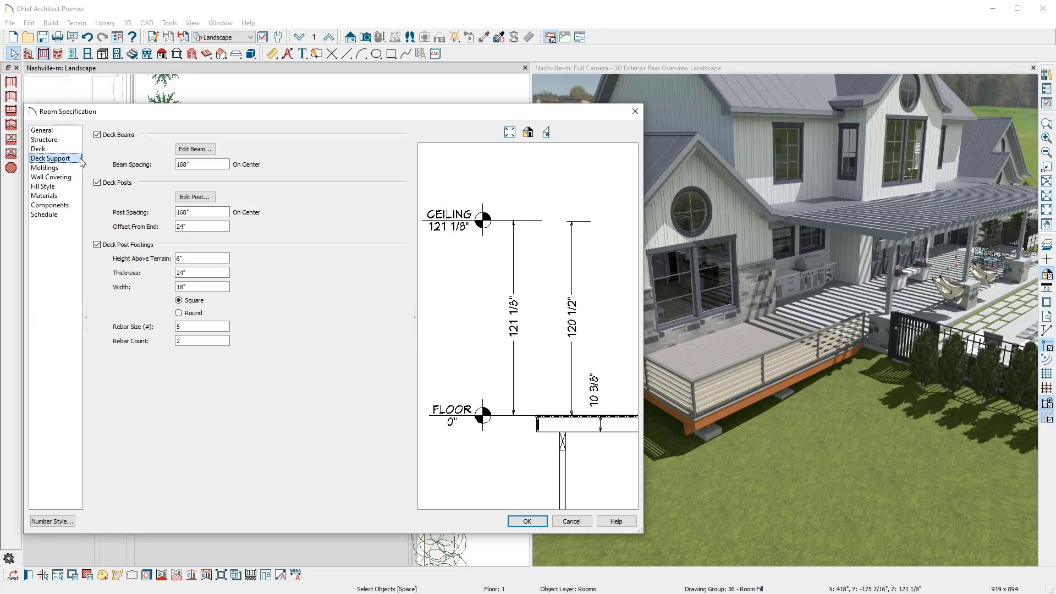
{"action": "left_click", "coordinate": [524, 524]}
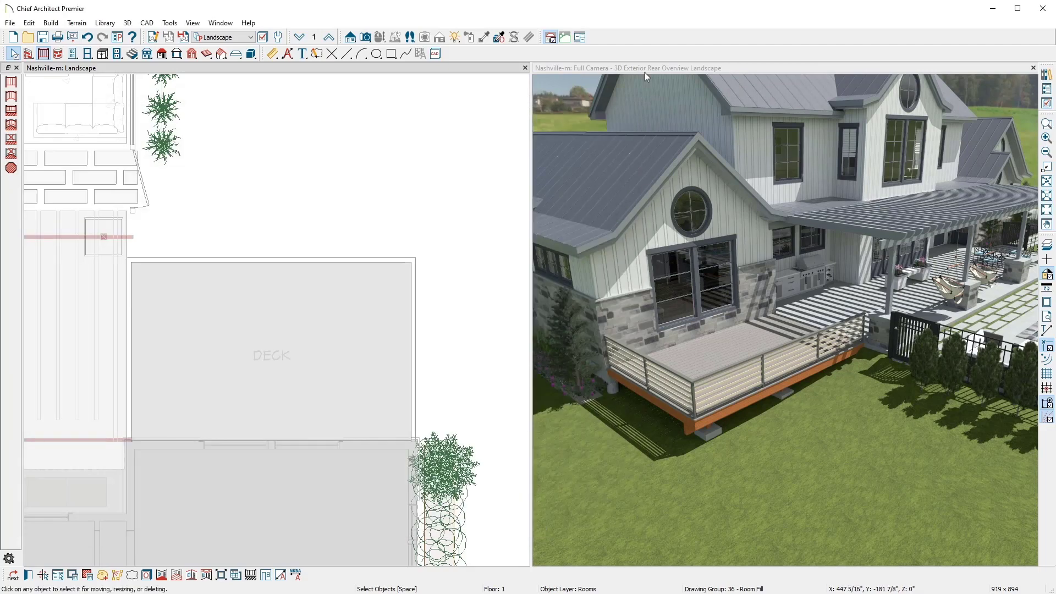
{"action": "double_click", "coordinate": [645, 68]}
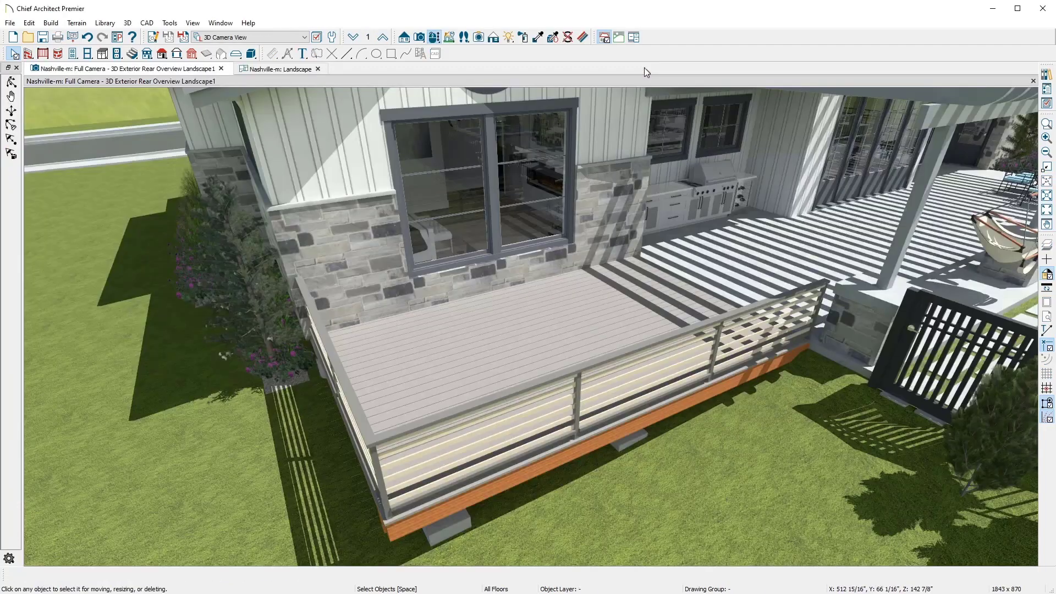
Turn off display of the Framing, Deck Planking layer to expose the deck joists.
{"action": "left_click", "coordinate": [609, 298]}
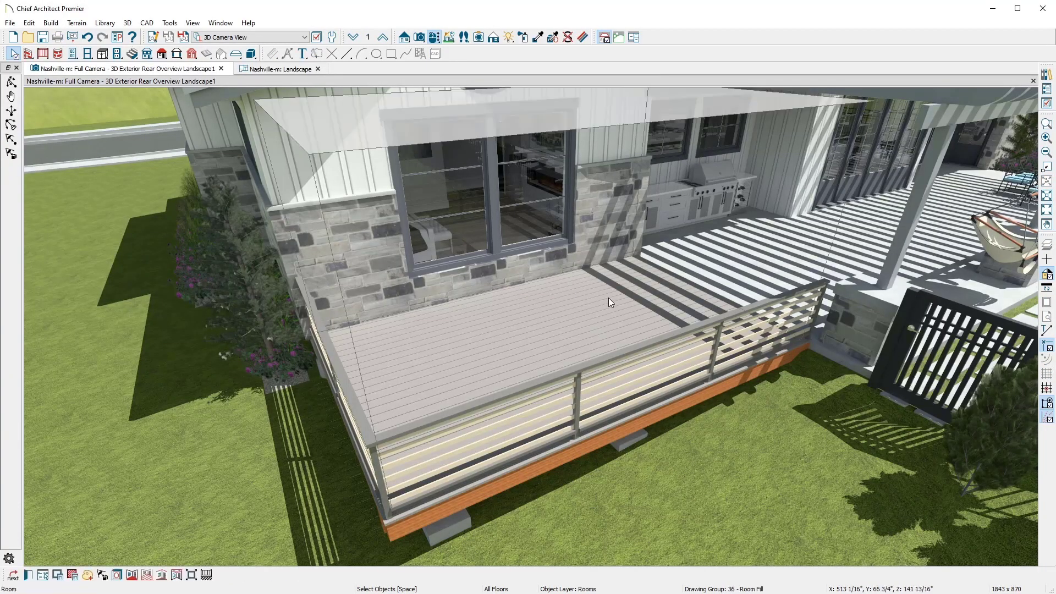
{"action": "left_click", "coordinate": [1047, 103]}
{"action": "left_click", "coordinate": [872, 203]}
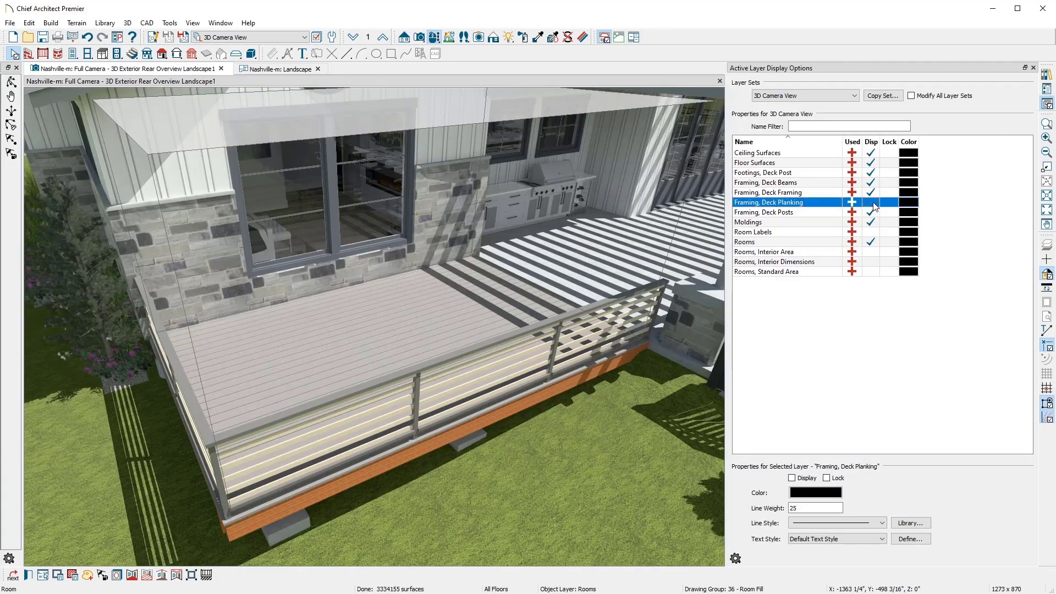
{"action": "left_click", "coordinate": [1048, 106]}
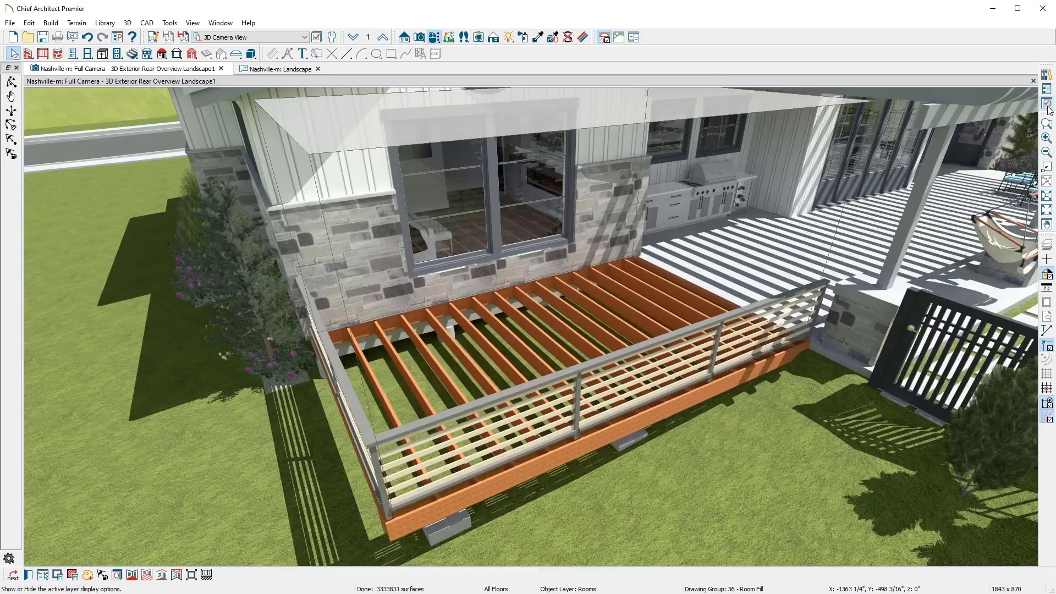
Select a couple of deck joists to inspect them, then restore the deck planking.
{"action": "left_click", "coordinate": [682, 280]}
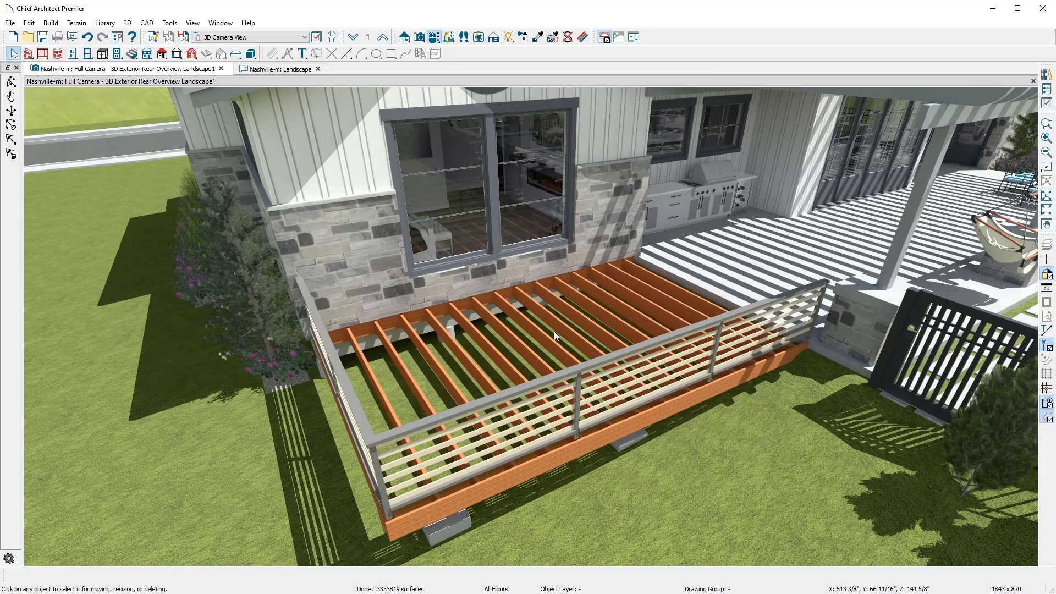
{"action": "left_click", "coordinate": [540, 333]}
{"action": "left_click", "coordinate": [536, 334]}
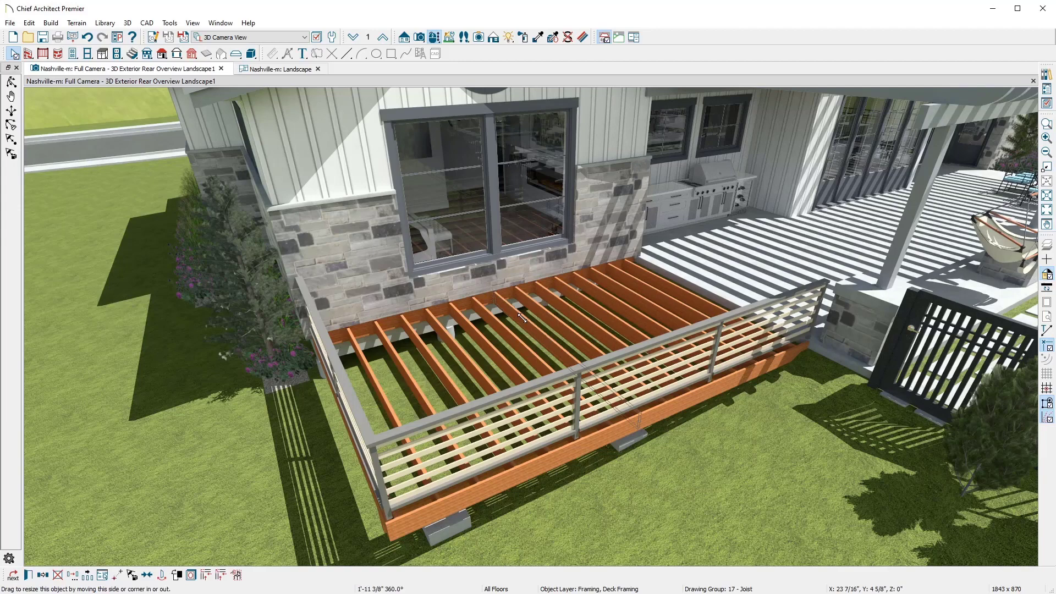
{"action": "key", "text": "Tab"}
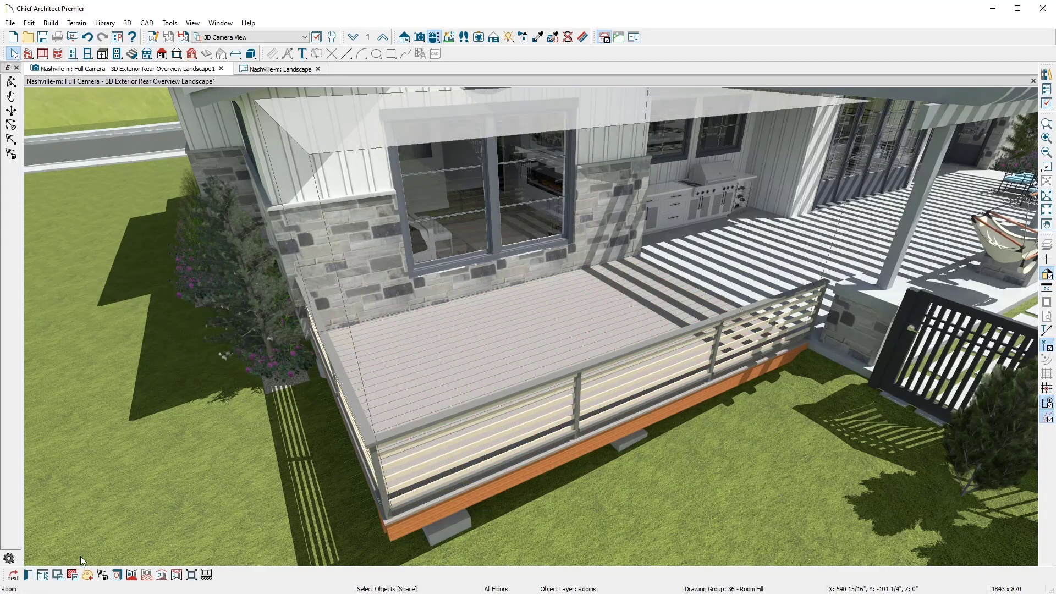
{"action": "left_click", "coordinate": [73, 576]}
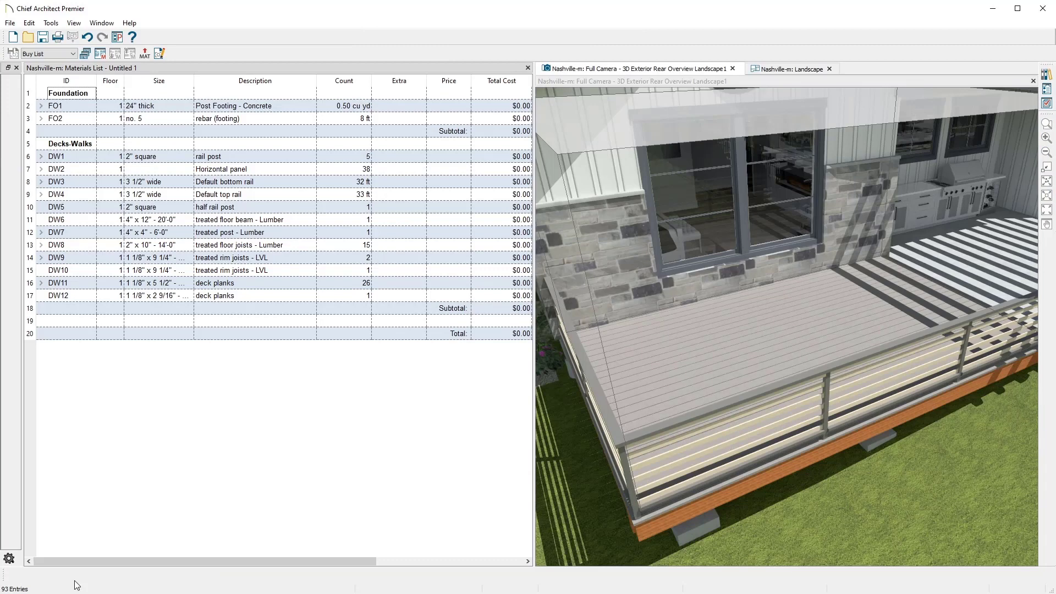
{"action": "left_click", "coordinate": [74, 54]}
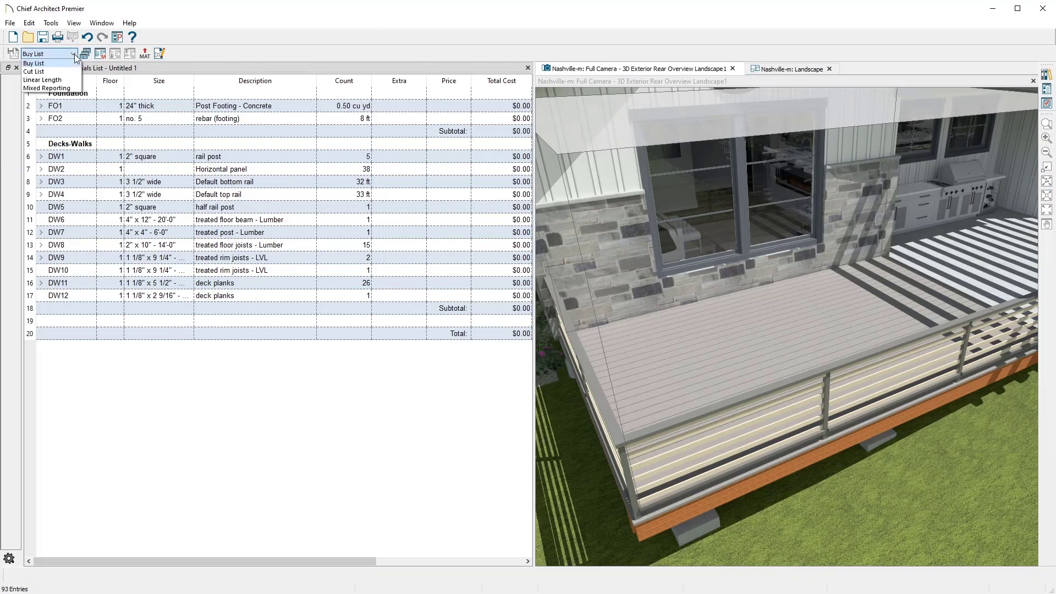